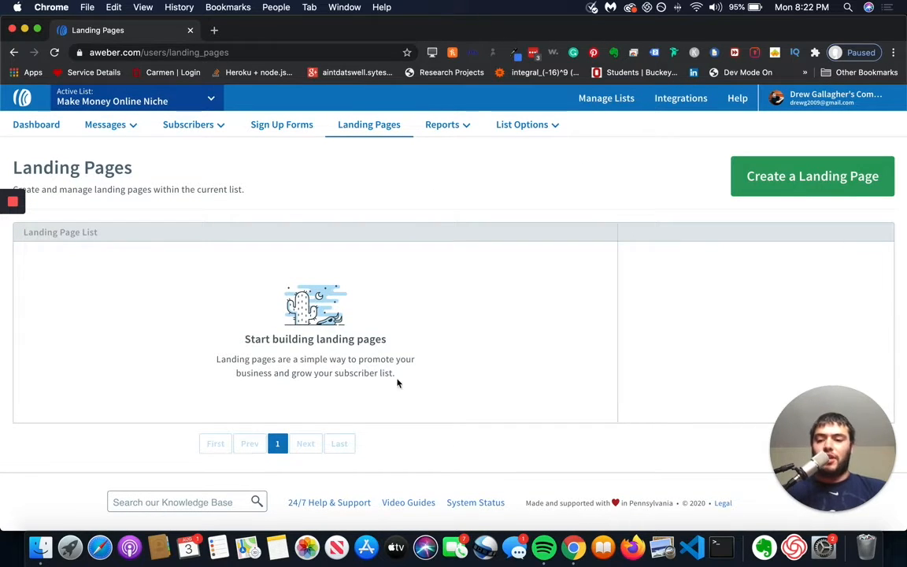
Step: Start creating a new landing page and skim the available templates
left_click(802, 186)
scroll(429, 148, "down", 15)
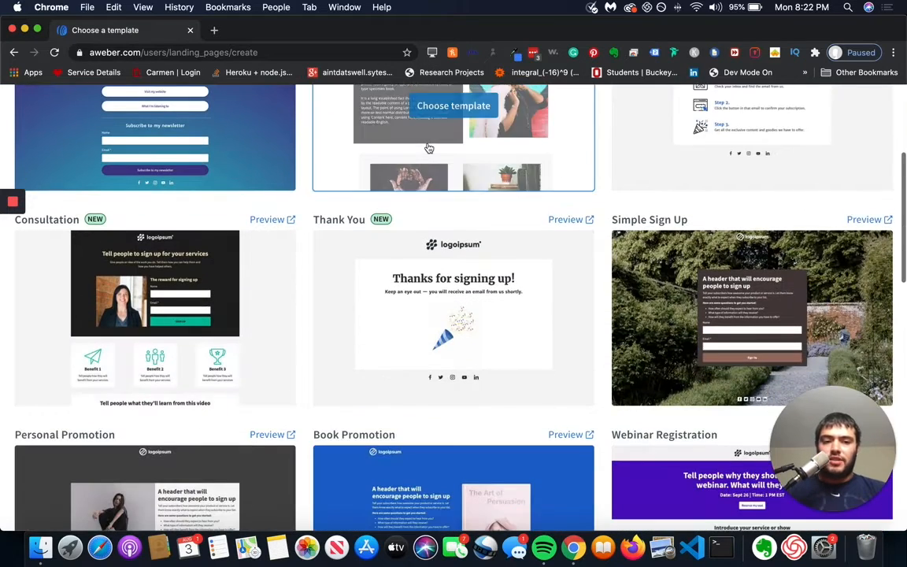
scroll(428, 148, "up", 15)
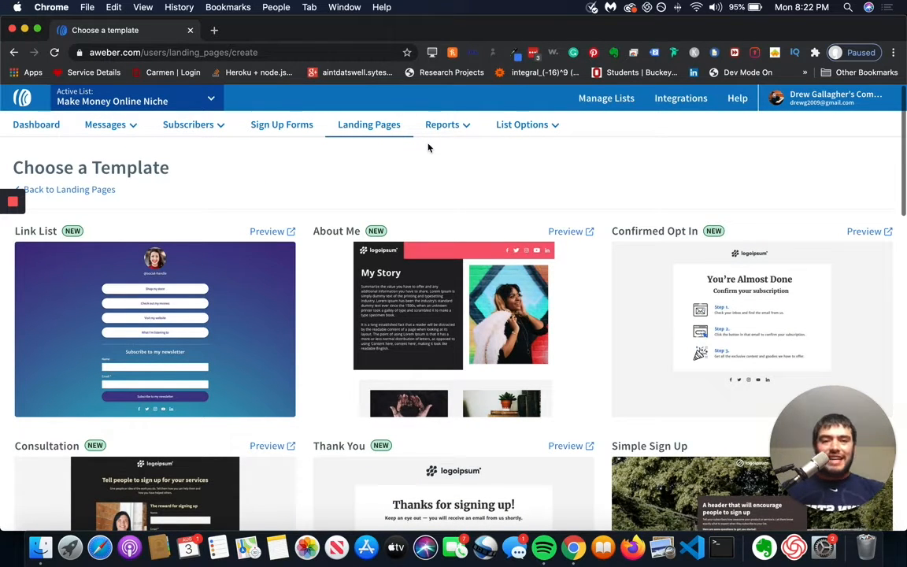
scroll(553, 309, "down", 5)
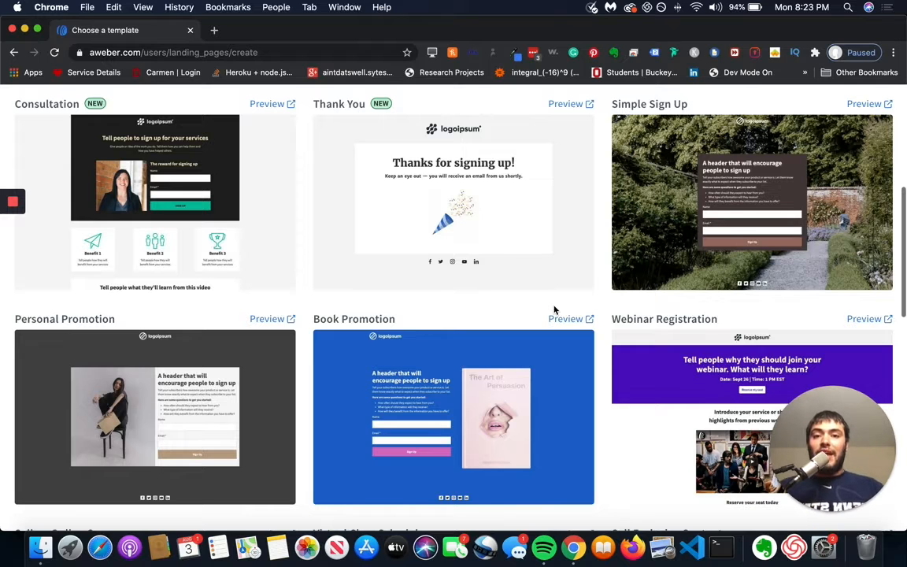
scroll(554, 310, "up", 5)
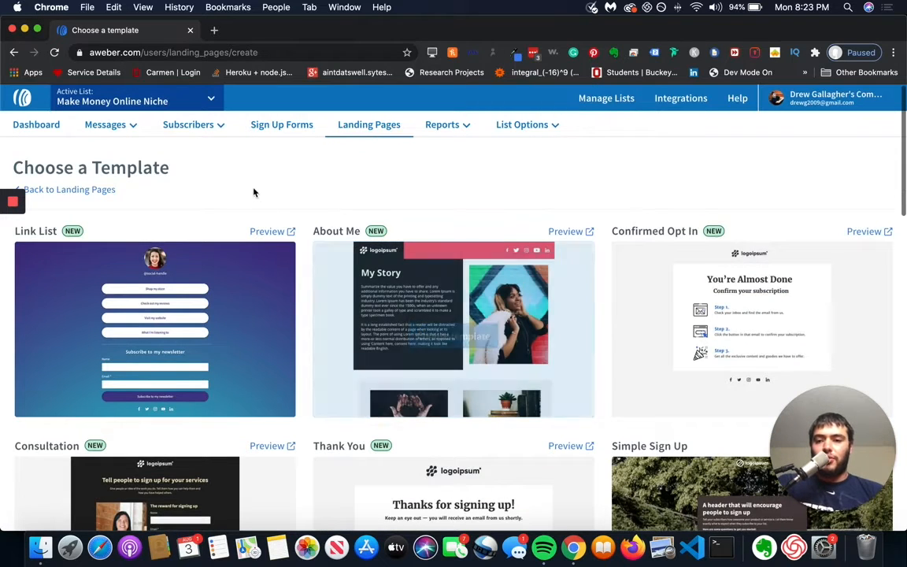
Step: Examine the landing page templates through to the end of the gallery, including the sign-up, promotion and sales designs
left_click_drag(824, 433, 825, 131)
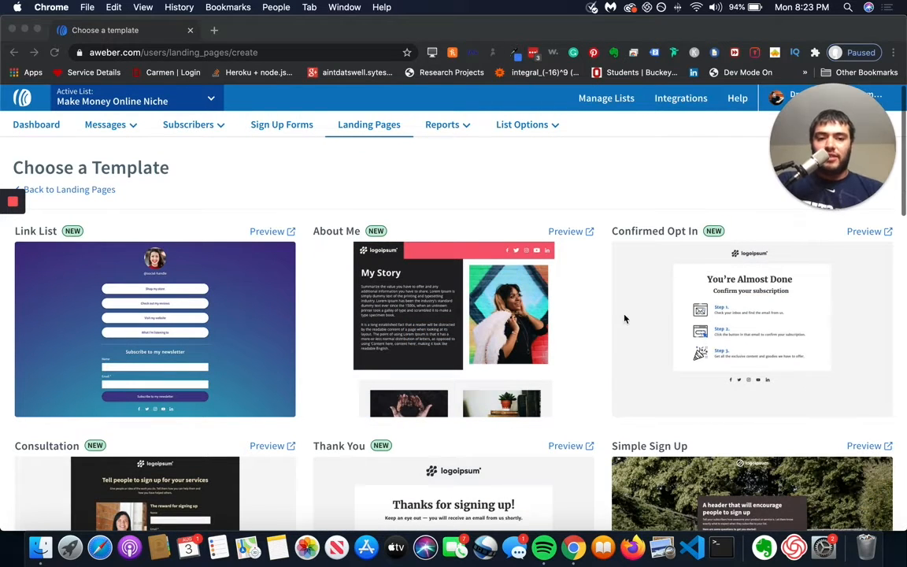
scroll(541, 337, "down", 1)
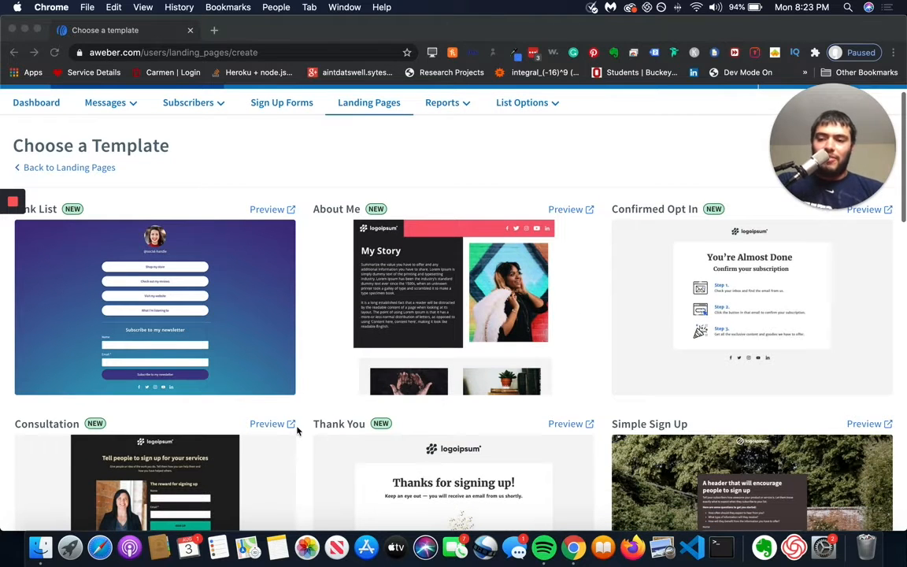
scroll(297, 429, "up", 1)
scroll(298, 430, "down", 4)
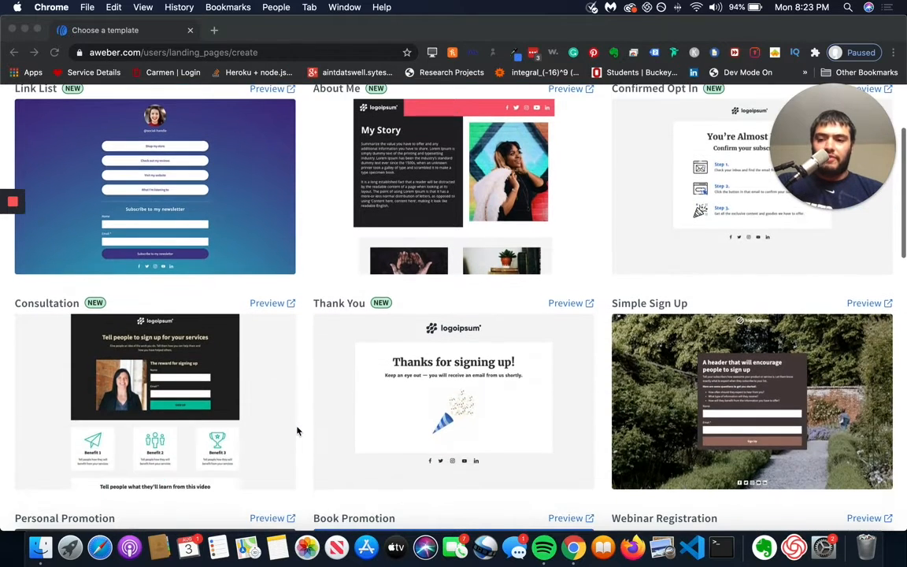
scroll(293, 448, "down", 4)
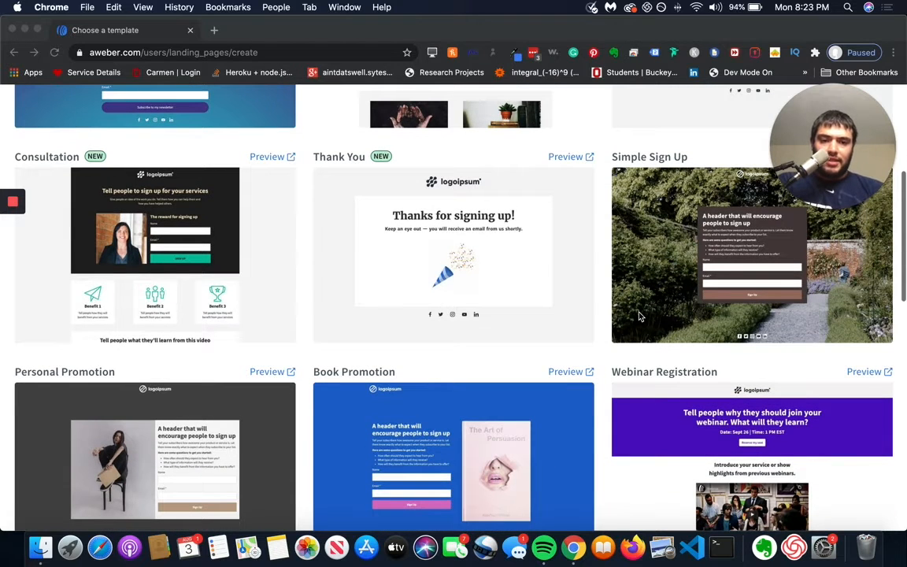
scroll(639, 316, "down", 3)
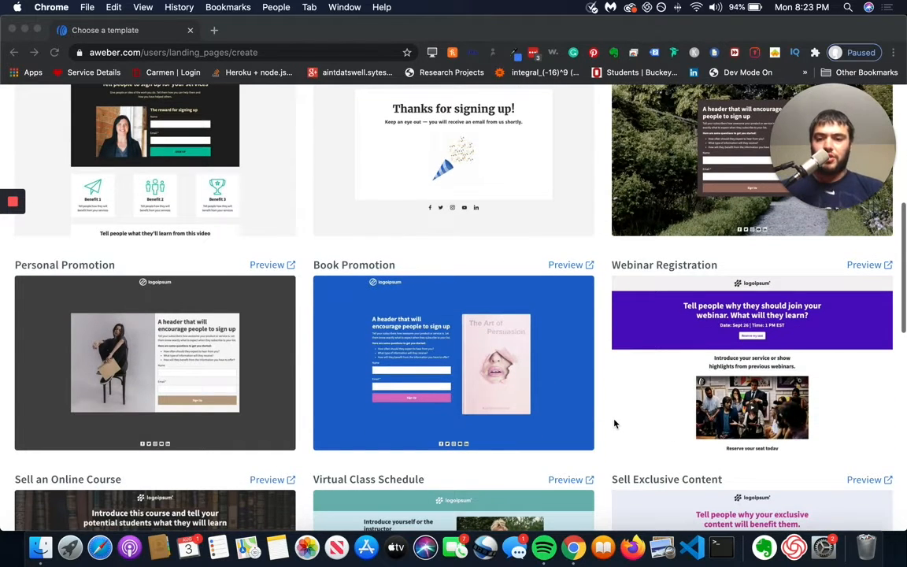
scroll(340, 355, "down", 13)
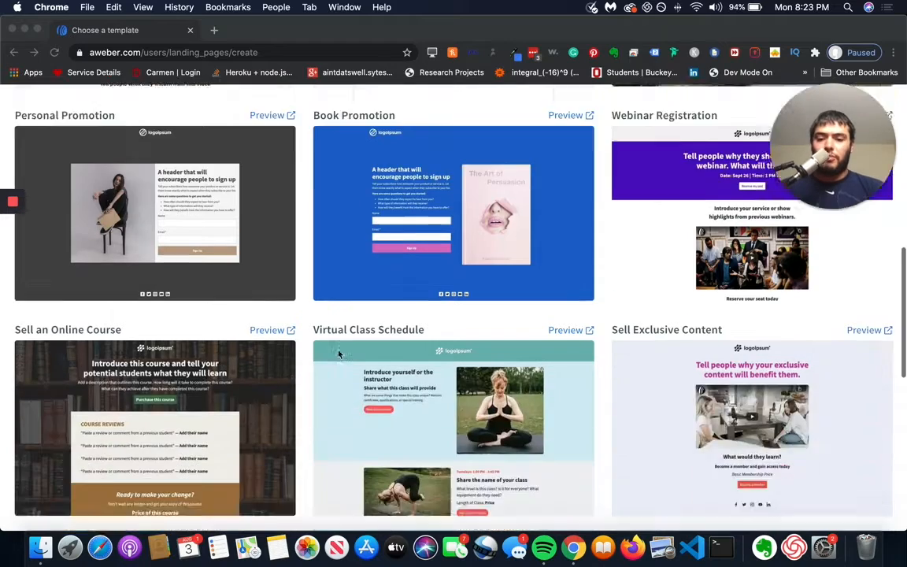
scroll(339, 354, "up", 15)
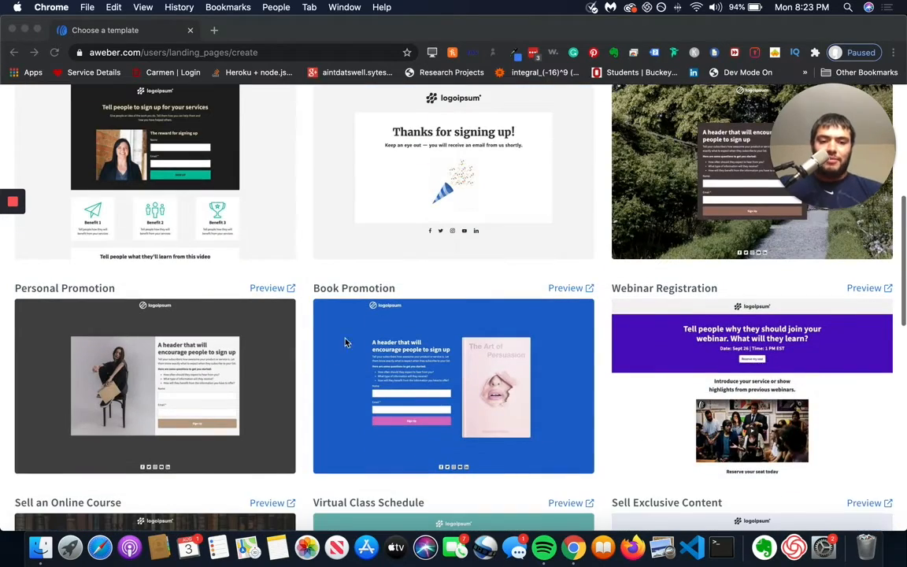
scroll(466, 408, "down", 15)
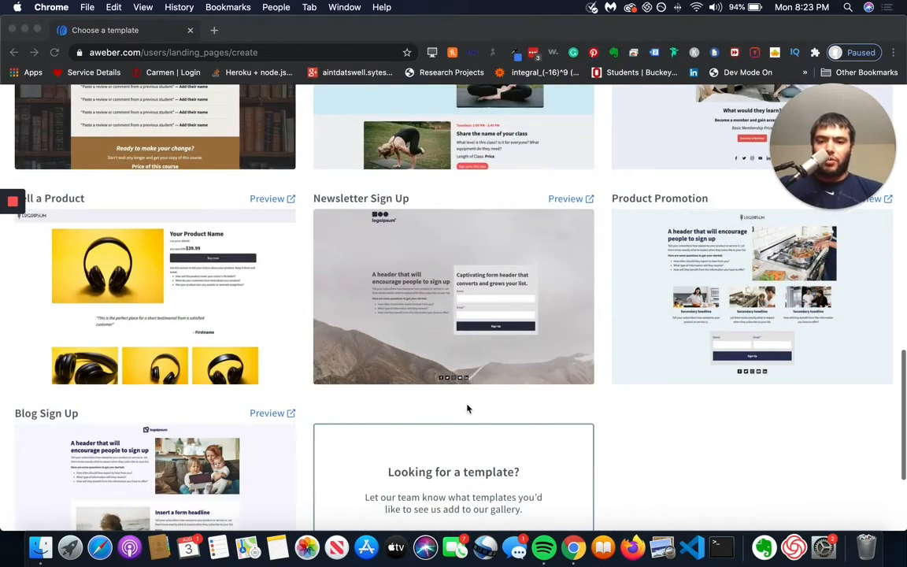
scroll(467, 408, "down", 5)
scroll(467, 407, "up", 15)
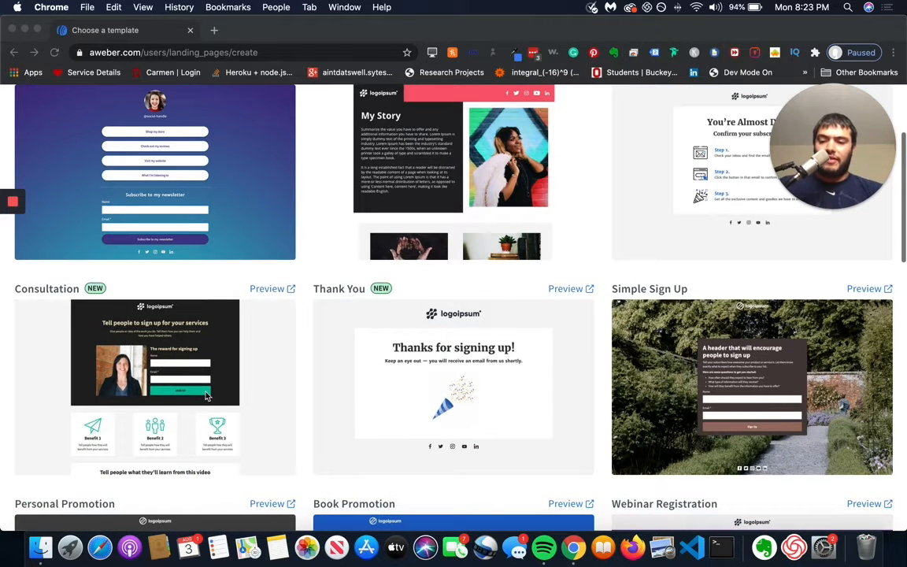
Step: Preview the Consultation template and review its full page from the sign-up form down to the closing call to action
left_click(290, 373)
mouse_move(170, 389)
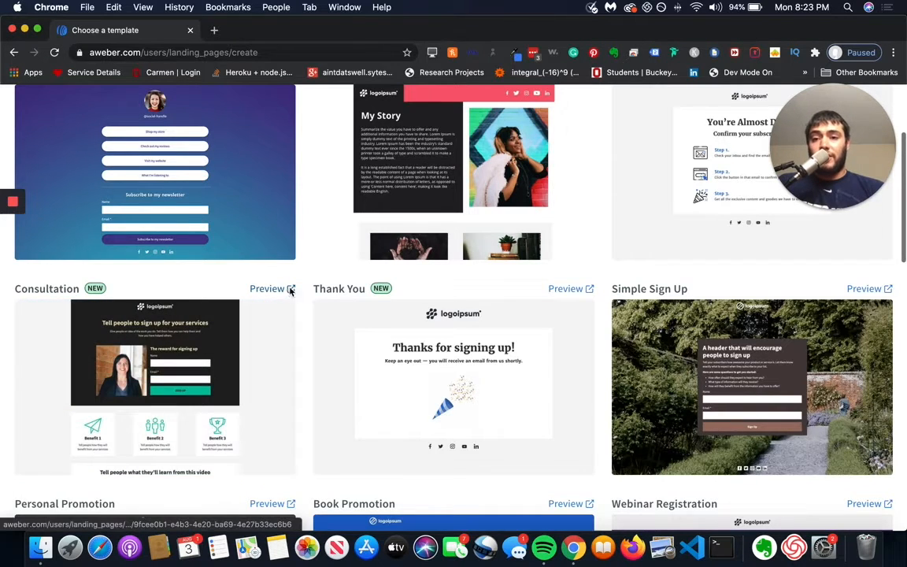
left_click(288, 289)
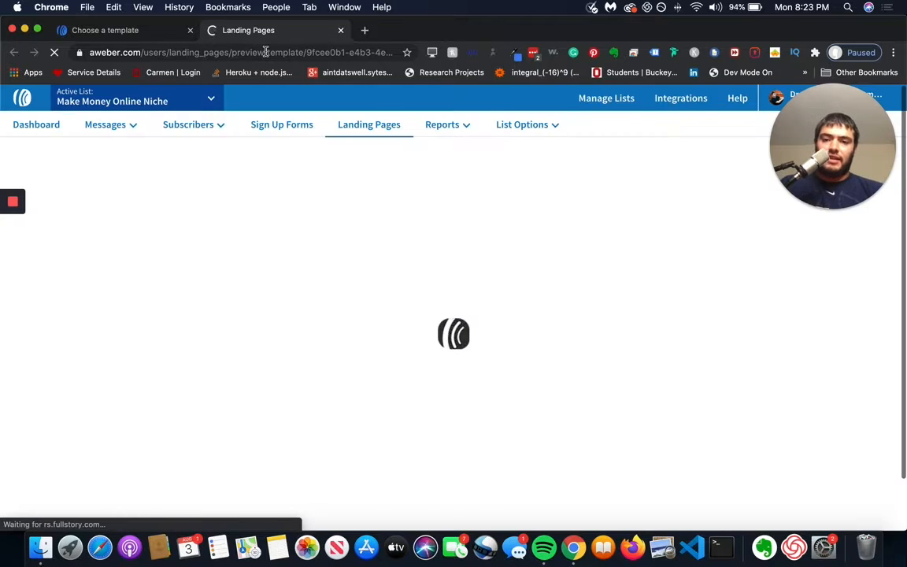
scroll(421, 308, "down", 6)
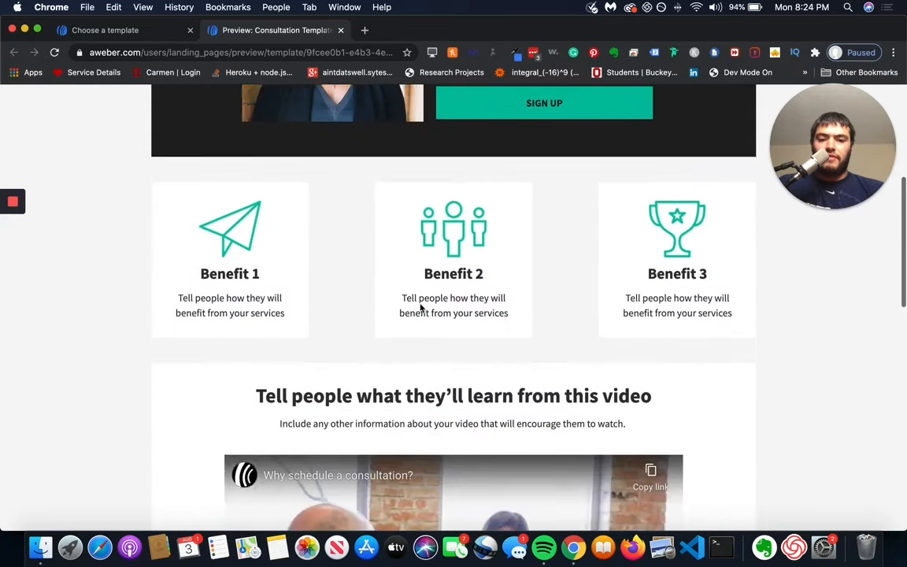
scroll(421, 308, "down", 10)
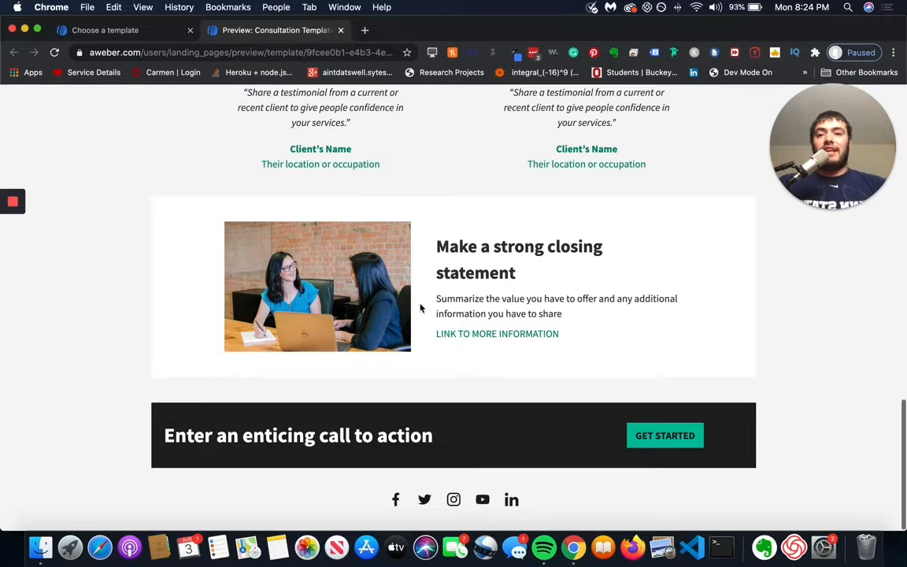
scroll(421, 308, "up", 1)
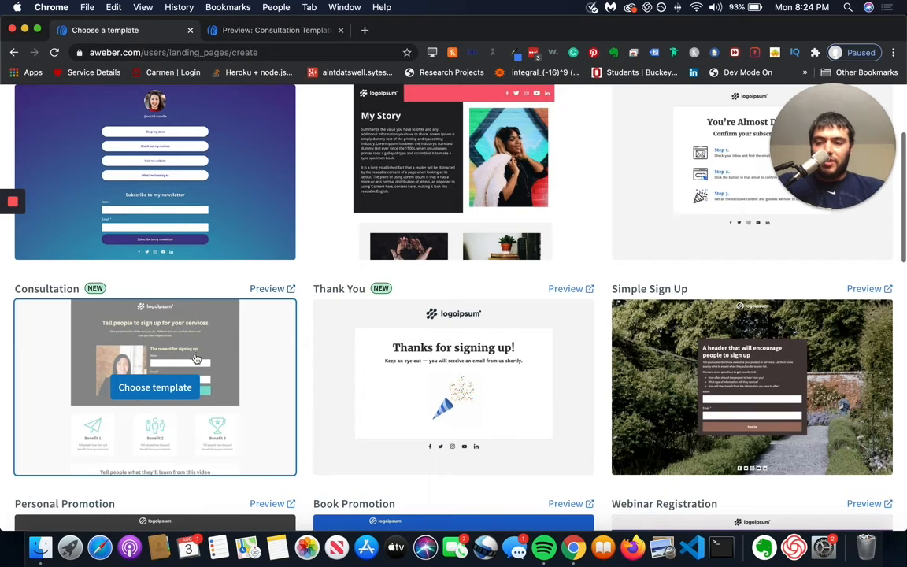
Step: Choose the Consultation template for the landing page and look over its layout and the elements that can be added
left_click(168, 389)
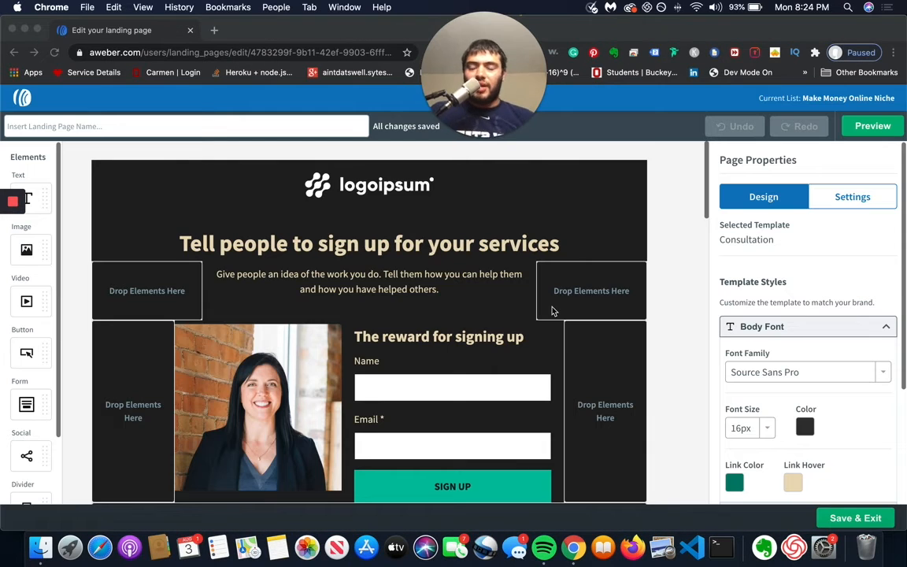
scroll(551, 310, "down", 2)
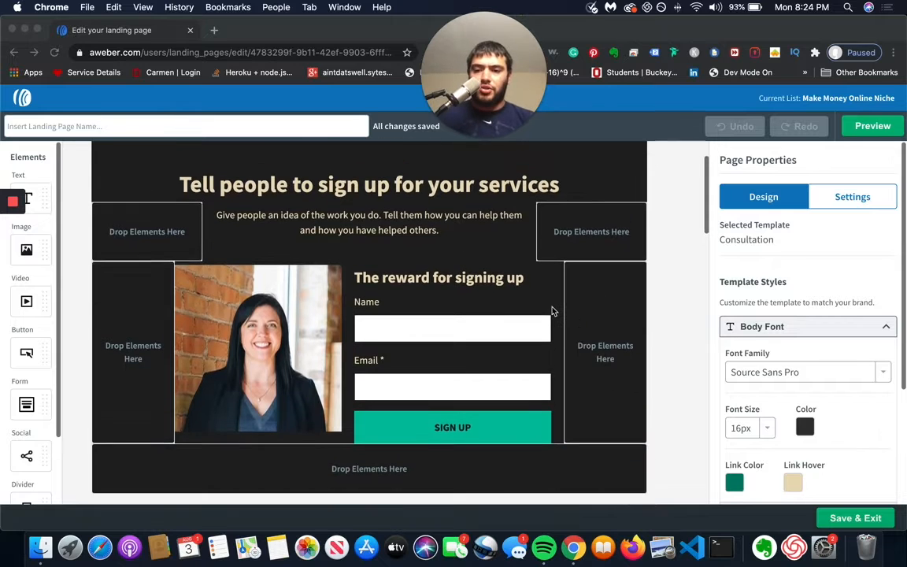
scroll(240, 242, "up", 2)
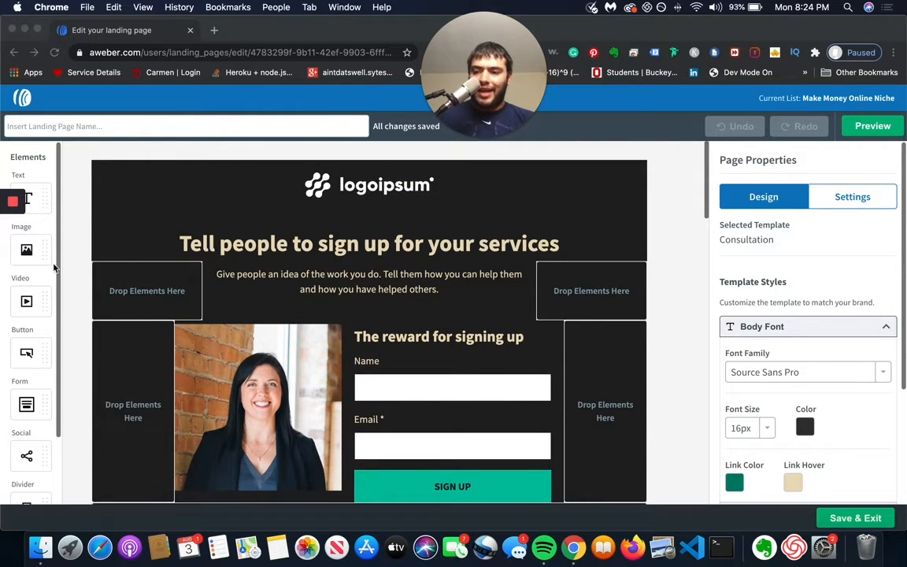
scroll(41, 261, "down", 3)
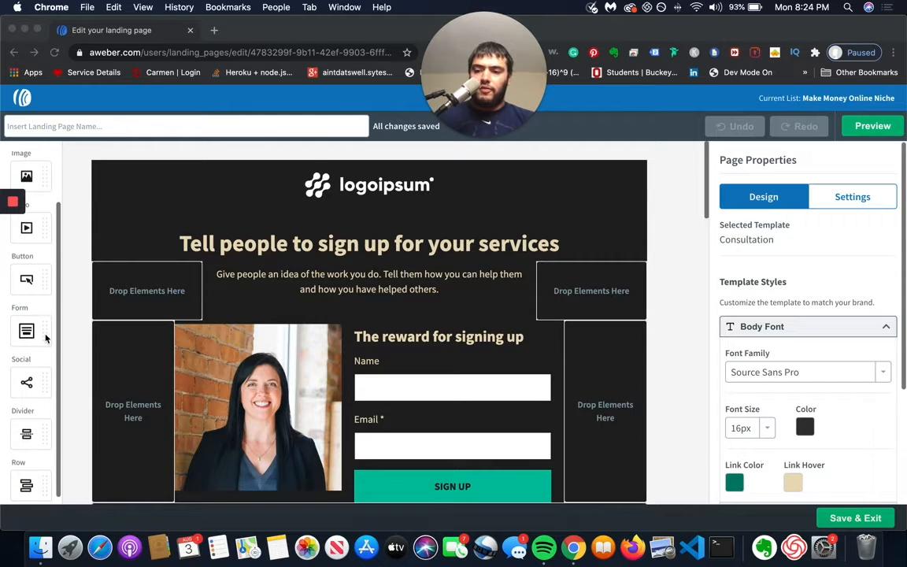
scroll(44, 331, "down", 1)
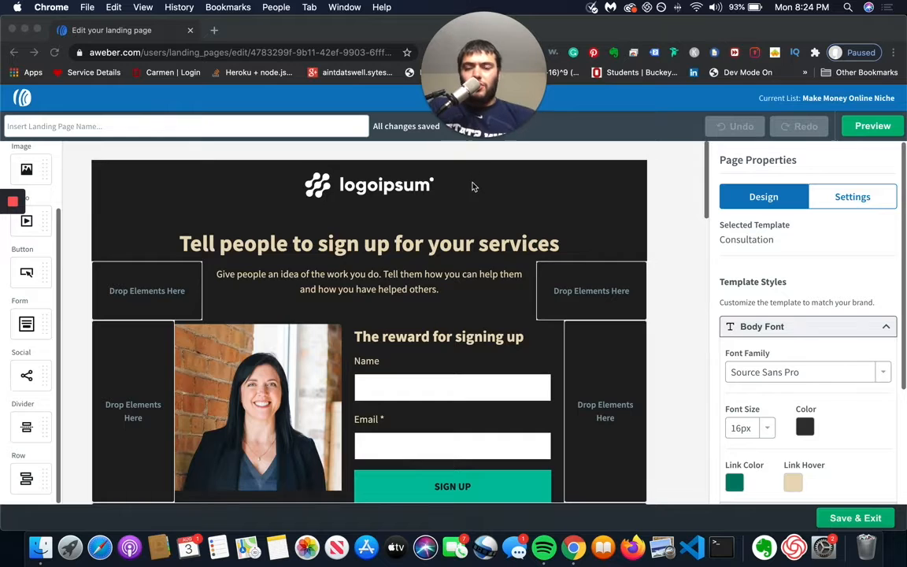
scroll(474, 188, "down", 1)
scroll(475, 187, "up", 1)
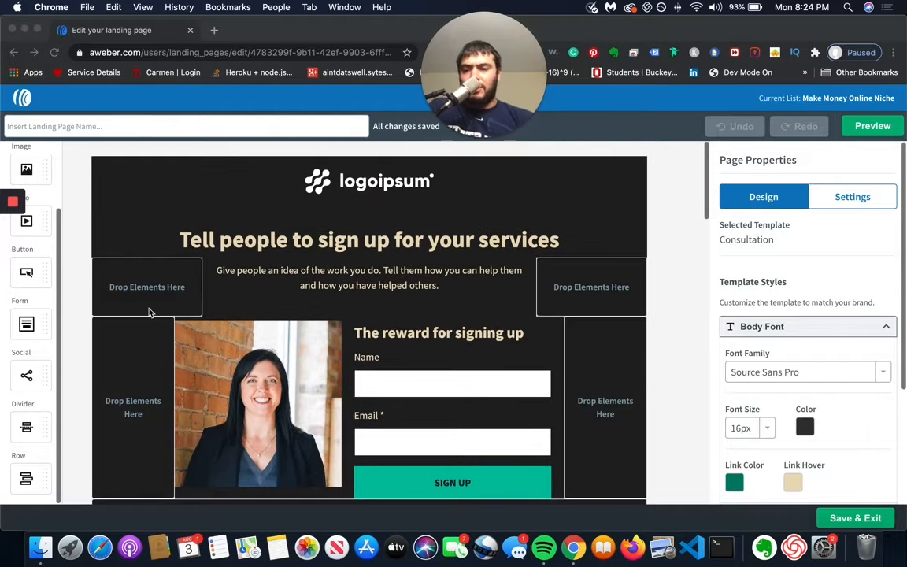
Step: Move the logo row below the main headline and return it to the top of the page
left_click(415, 355)
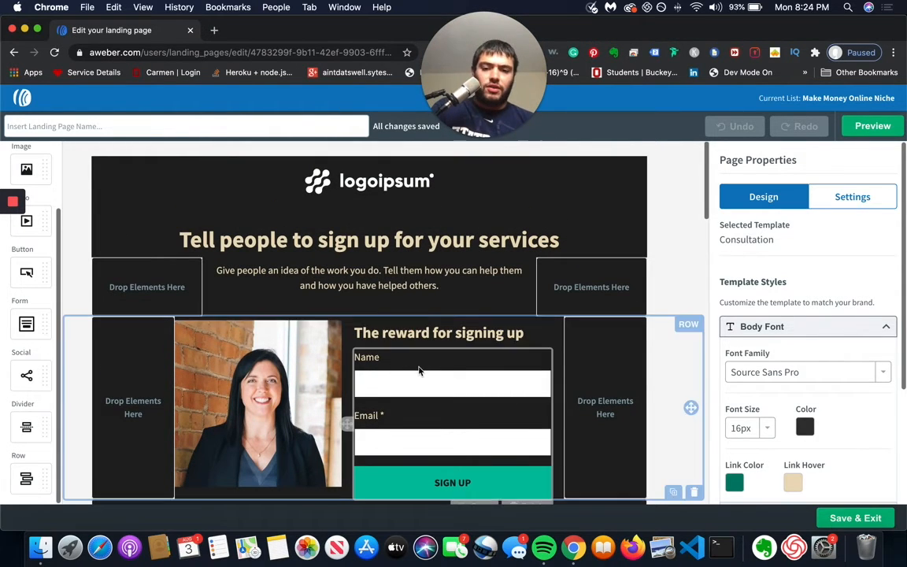
left_click(377, 188)
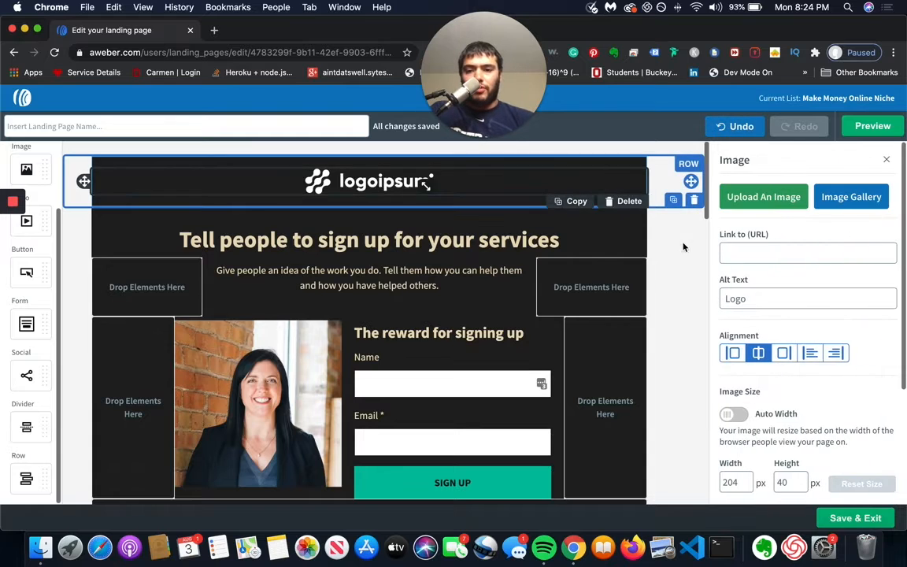
left_click_drag(386, 186, 508, 267)
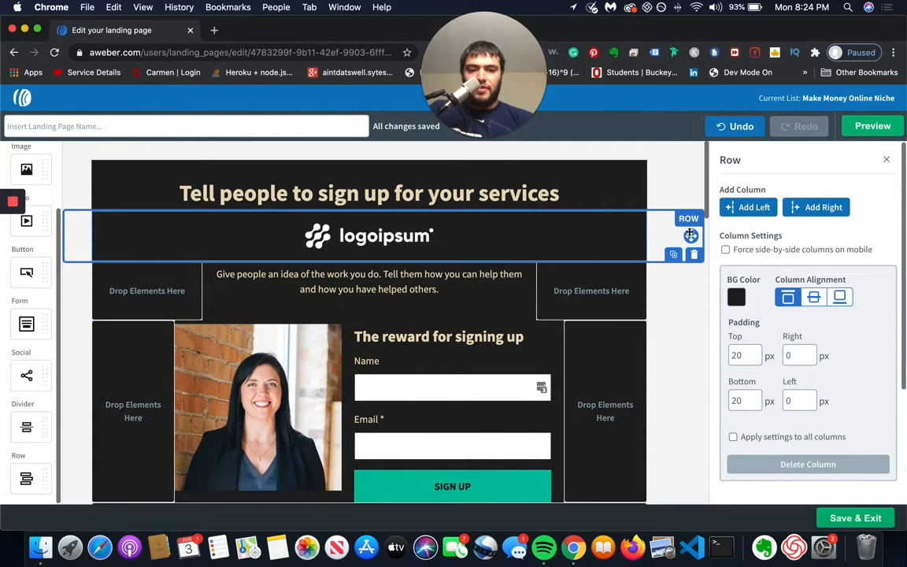
left_click_drag(690, 235, 577, 182)
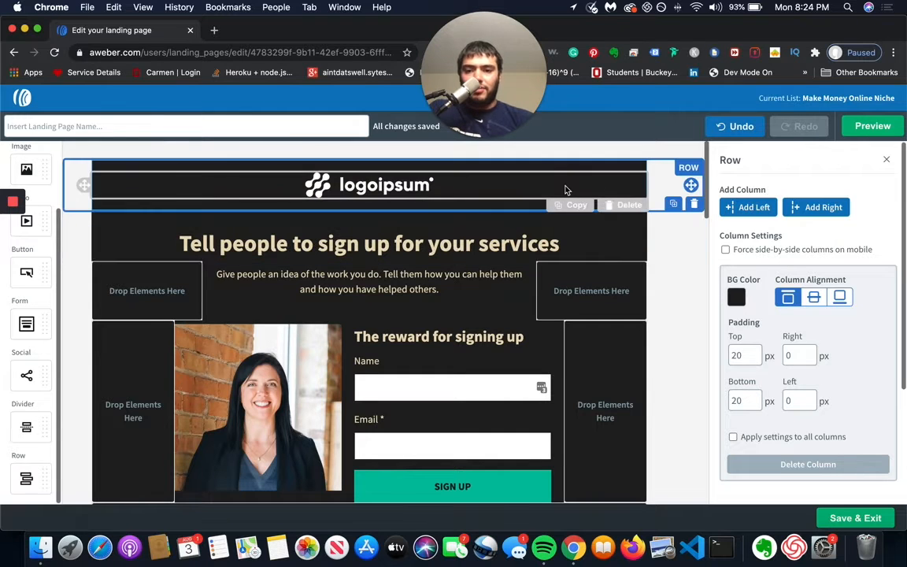
Step: Duplicate the logo row and delete the extra copy
left_click(673, 204)
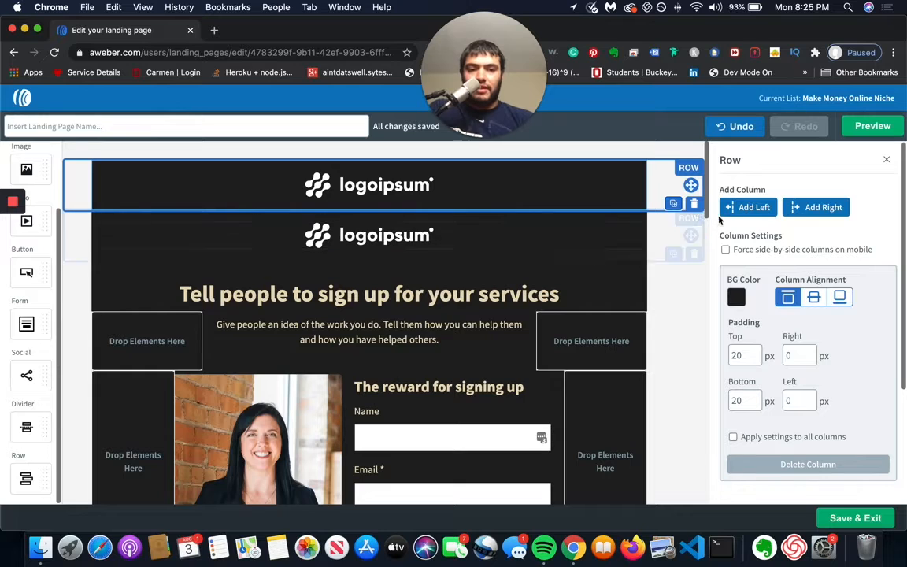
left_click(693, 203)
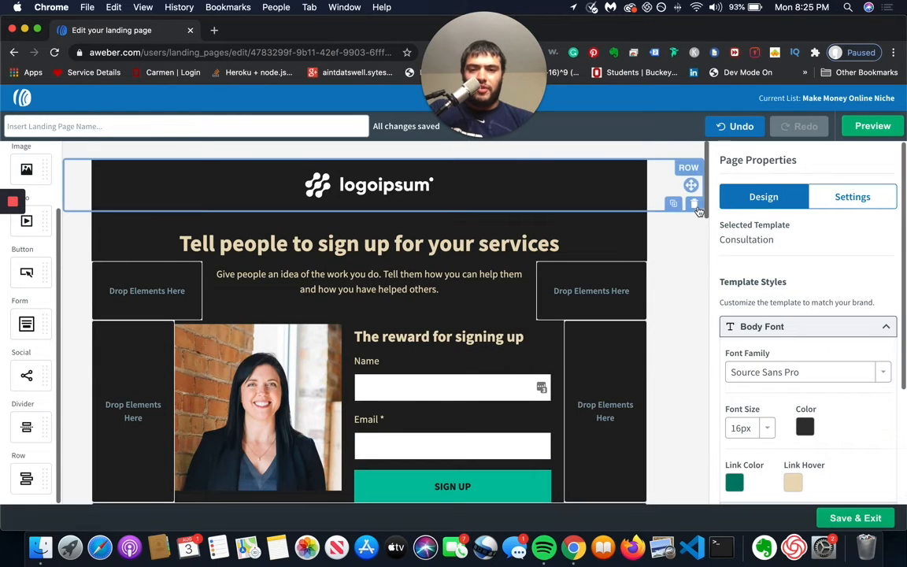
Step: Select the main headline text and try the middle and bottom column alignments on its row before restoring top alignment
left_click(586, 250)
triple_click(547, 236)
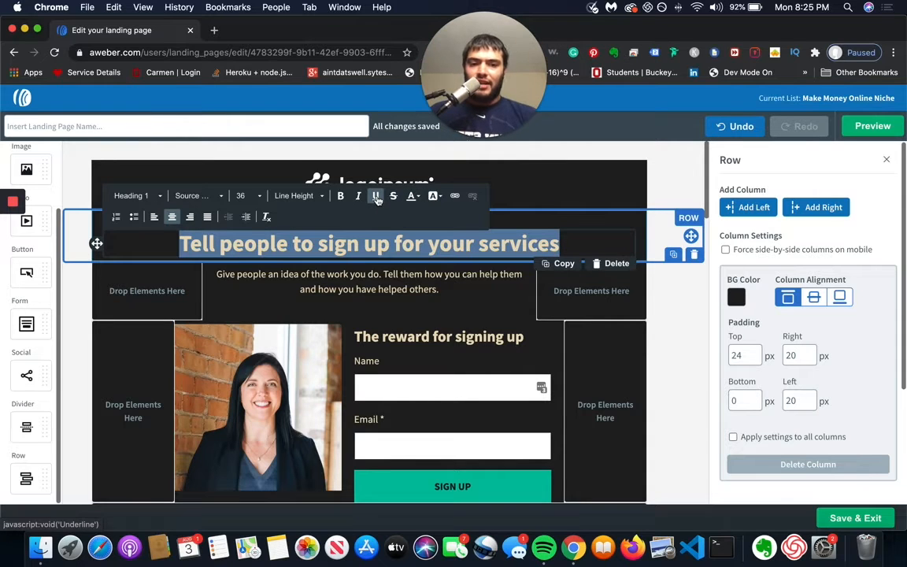
scroll(861, 253, "down", 2)
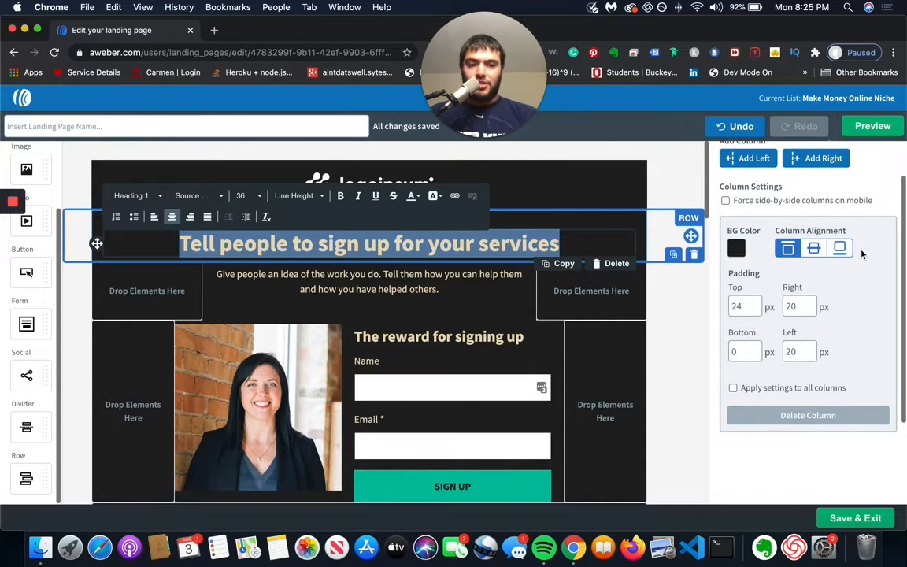
left_click(813, 248)
left_click(838, 296)
left_click(788, 303)
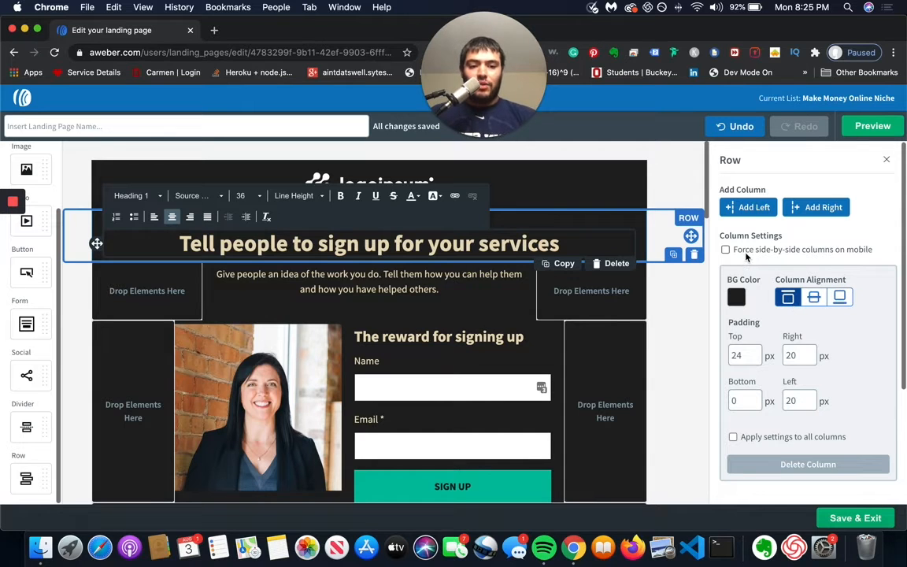
Step: Deselect the headline row and review the template's Background style options
left_click(679, 189)
scroll(798, 403, "down", 2)
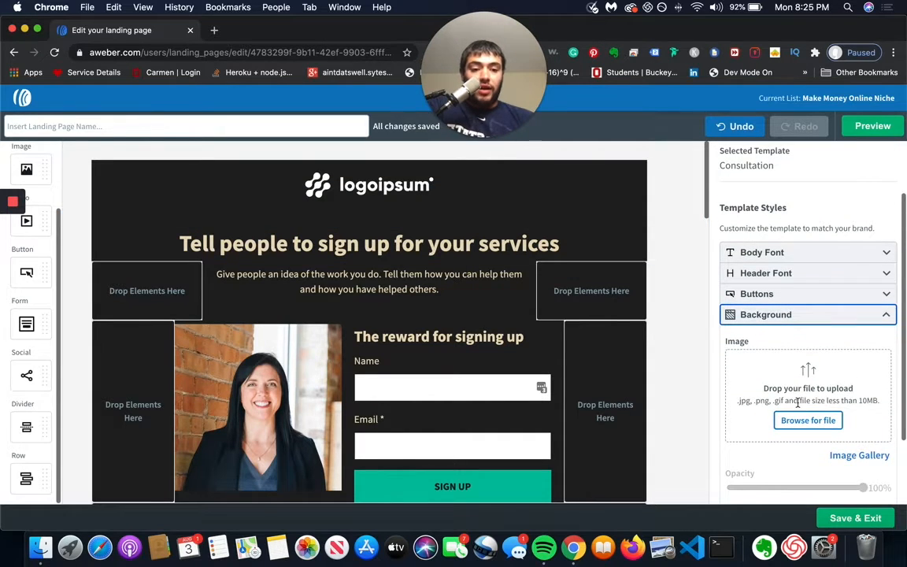
scroll(795, 400, "down", 1)
scroll(783, 370, "up", 3)
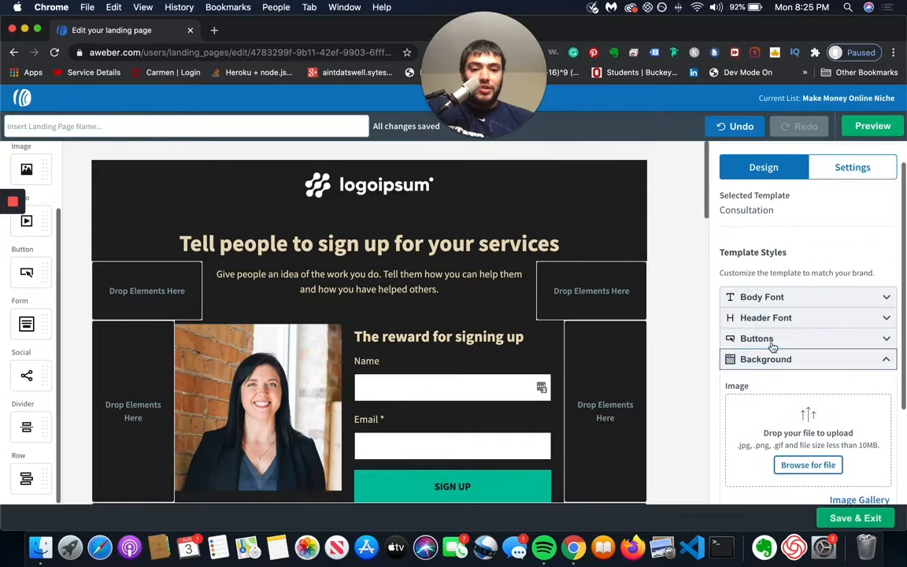
Step: Set the template's button color to orange #EA9D1C
left_click(772, 343)
scroll(811, 425, "down", 1)
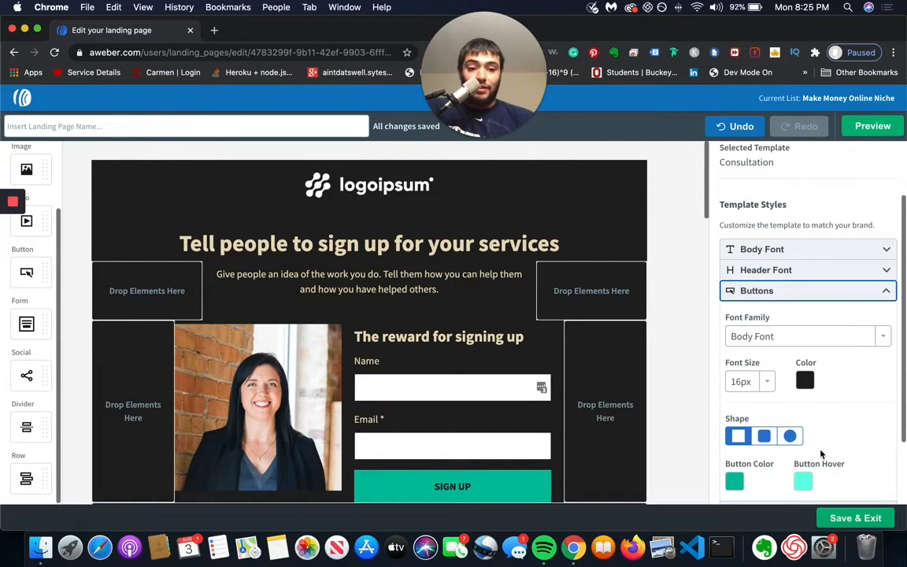
scroll(820, 454, "down", 1)
left_click(734, 443)
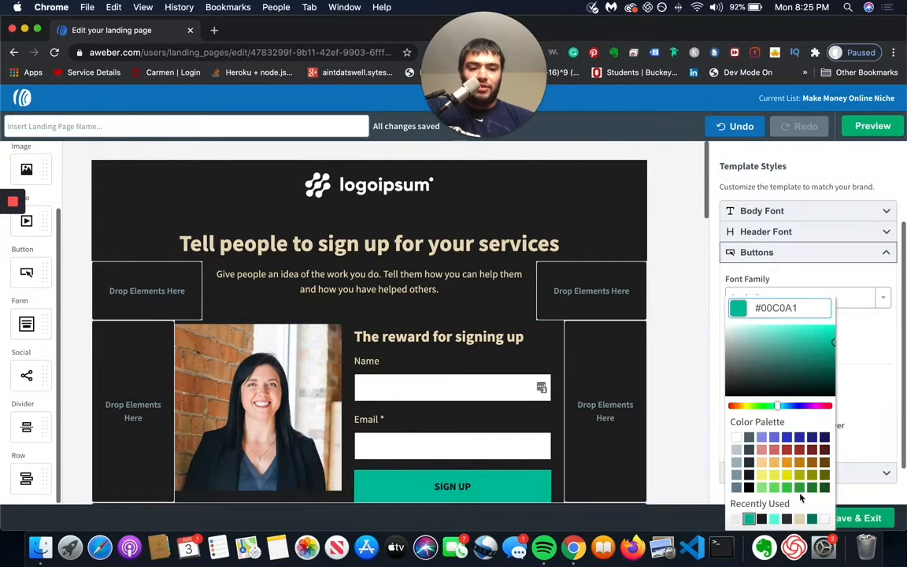
left_click(785, 462)
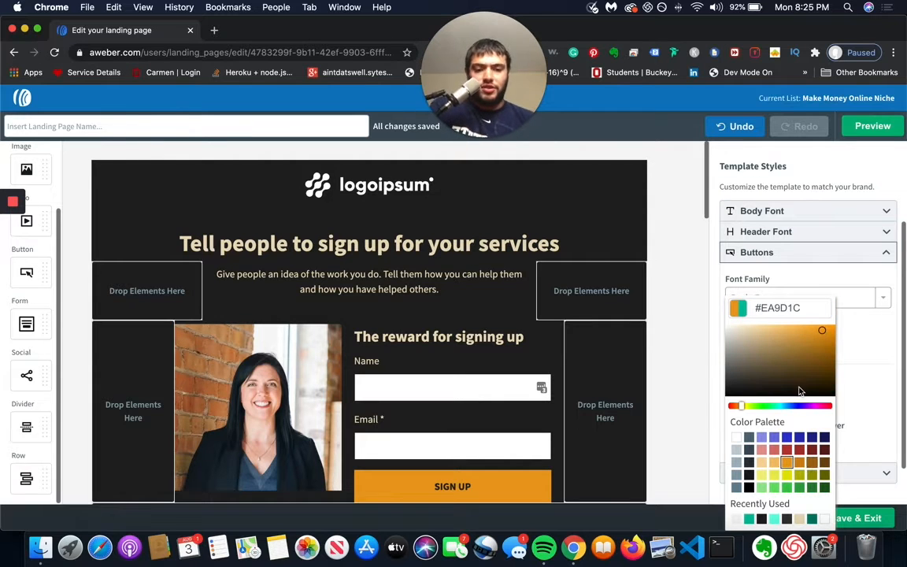
Step: Set the font size of the form's SIGN UP button text to 28
left_click(469, 483)
left_click_drag(469, 481, 426, 482)
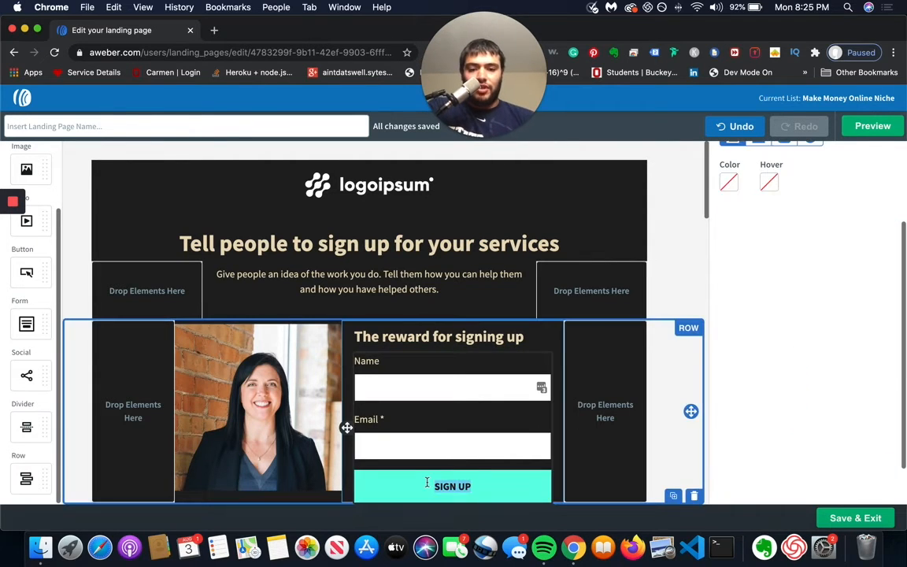
scroll(777, 320, "up", 3)
left_click(429, 339)
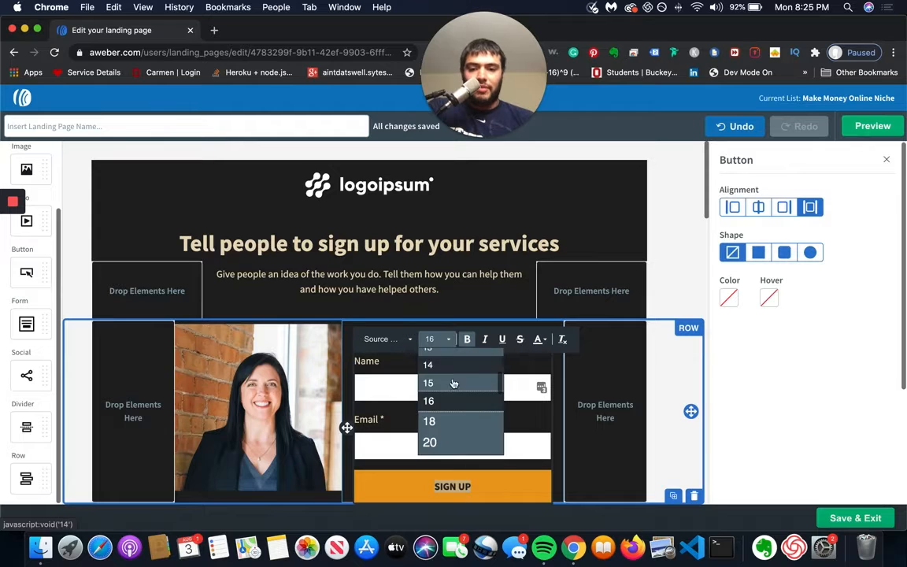
scroll(463, 394, "down", 2)
left_click(444, 430)
scroll(444, 430, "down", 2)
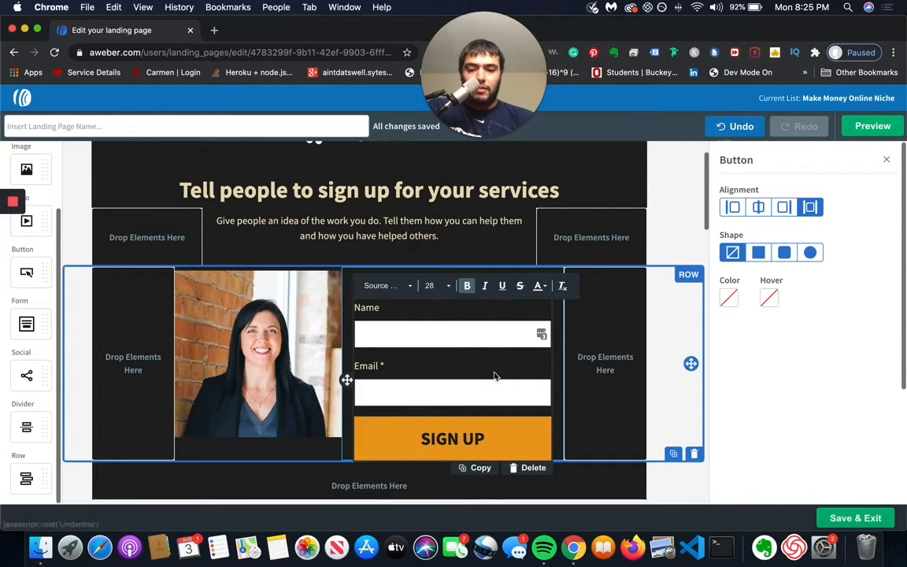
Step: Make the SIGN UP button text white and try font sizes 48 and 36 before settling on 32
triple_click(468, 438)
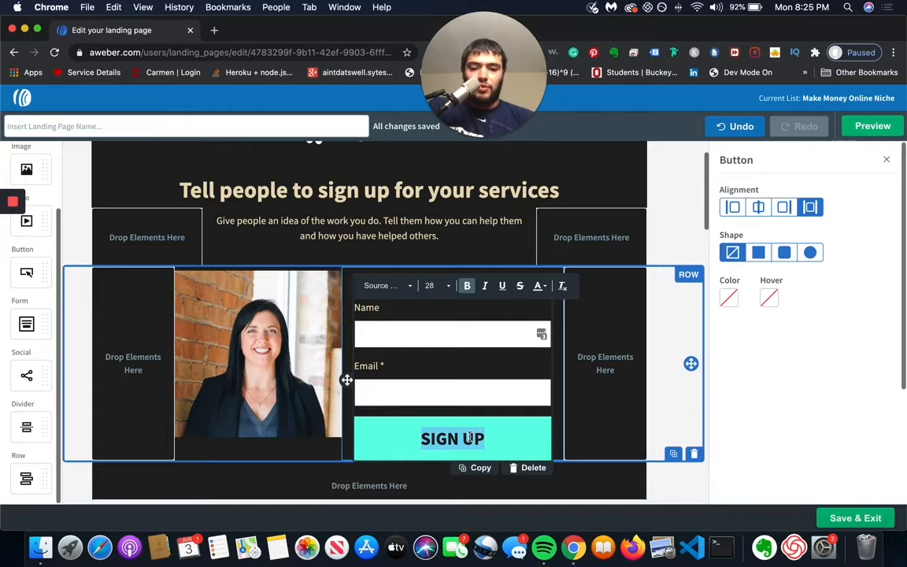
left_click(468, 285)
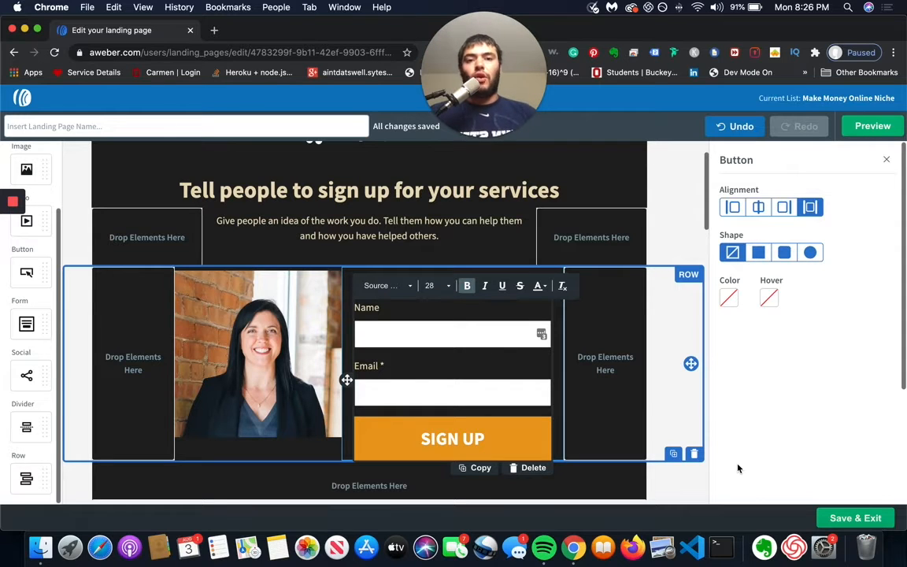
left_click(450, 364)
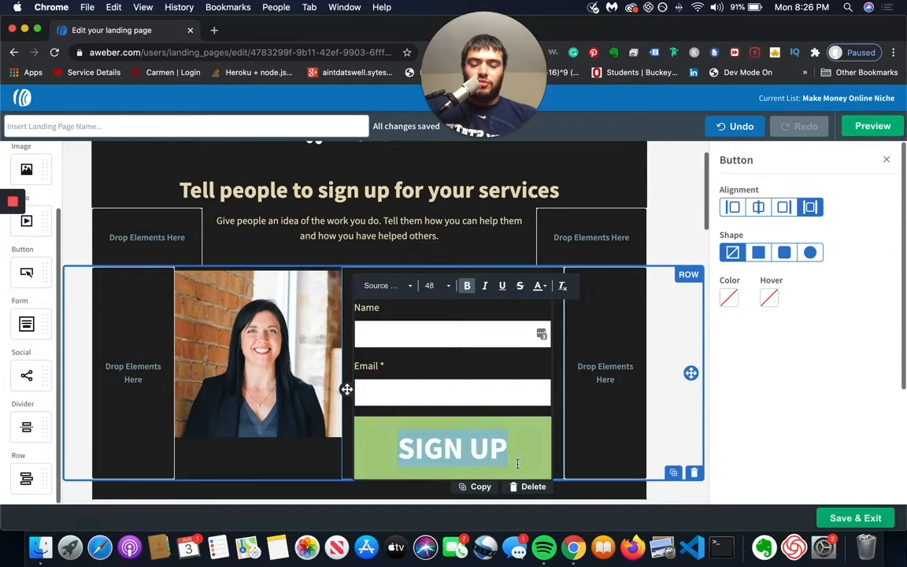
left_click(817, 463)
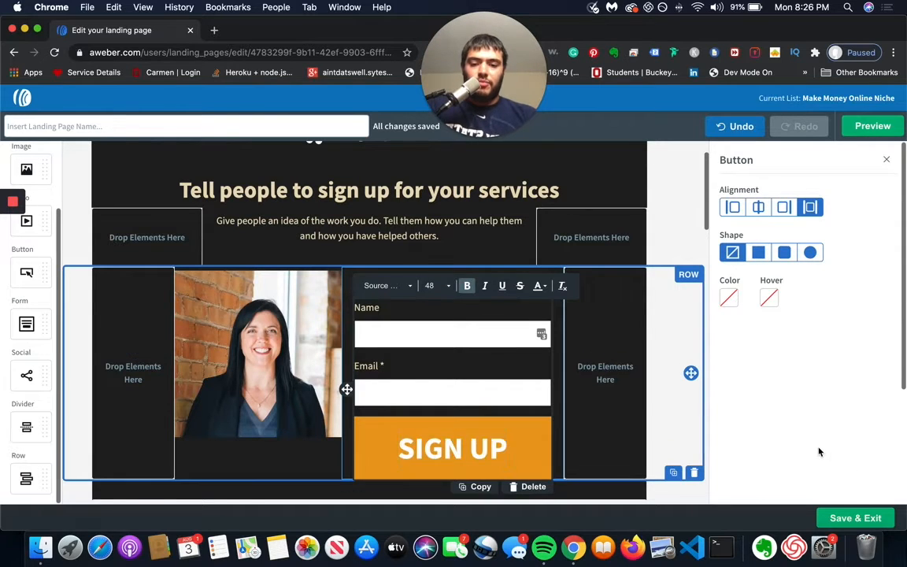
left_click(441, 285)
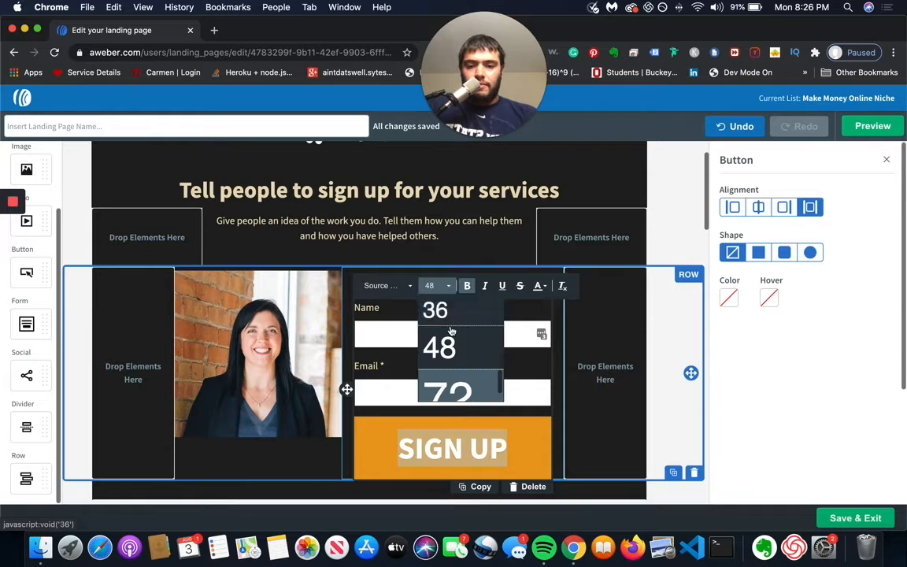
left_click(446, 309)
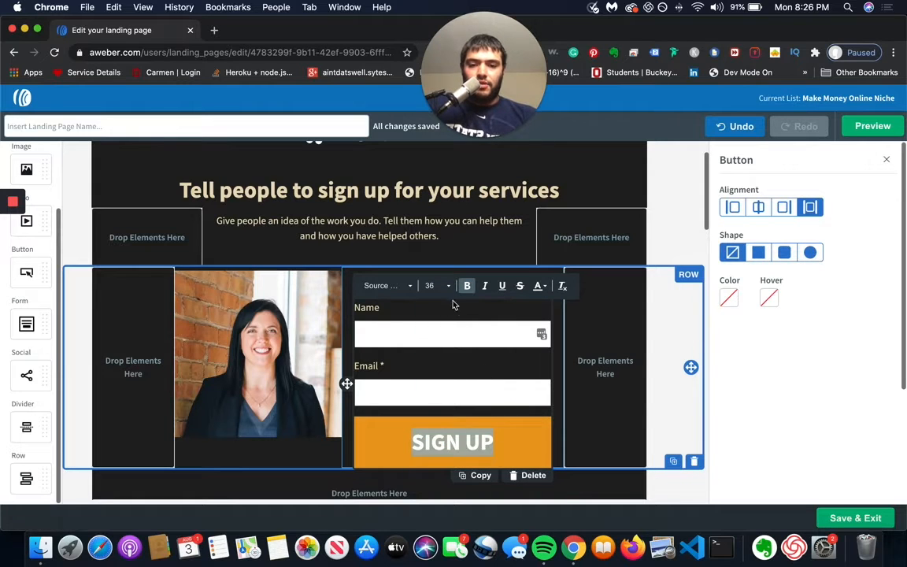
left_click(441, 286)
scroll(440, 344, "up", 1)
left_click(440, 342)
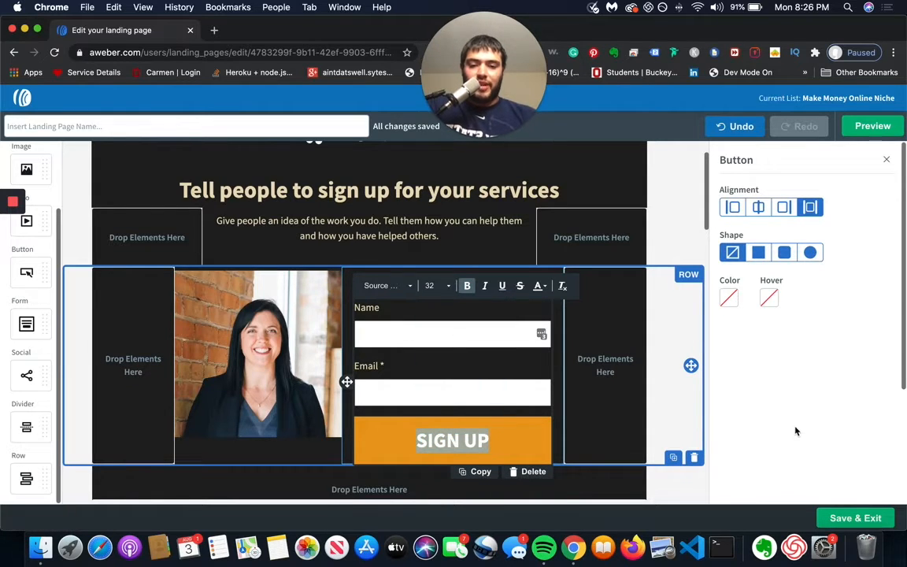
Step: Remove the Name field from the sign-up form and check which form fields can be added
left_click(444, 337)
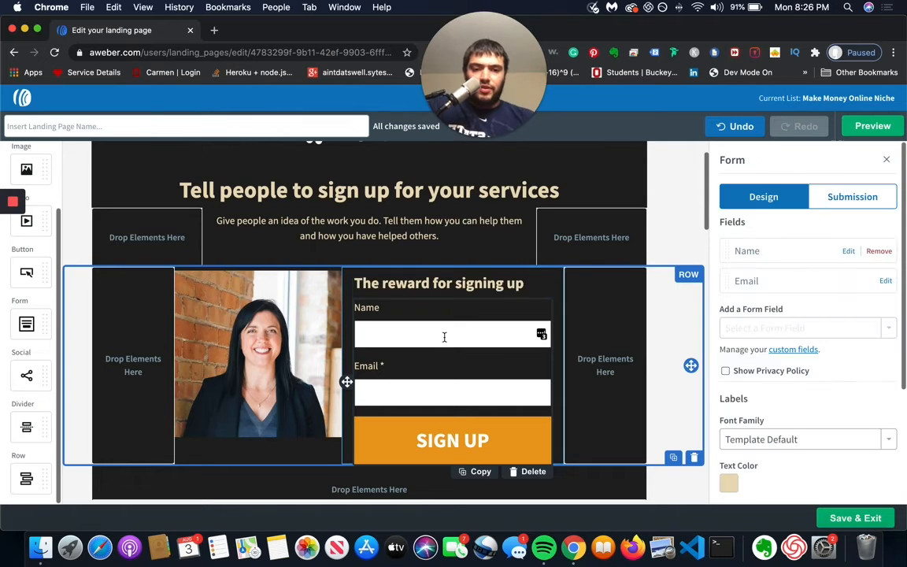
scroll(872, 265, "down", 1)
left_click(878, 248)
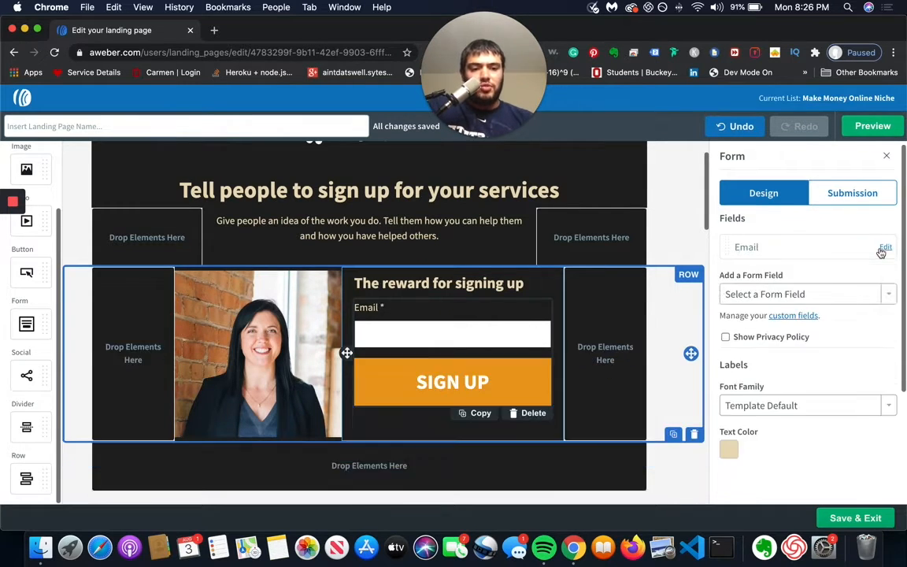
left_click(826, 294)
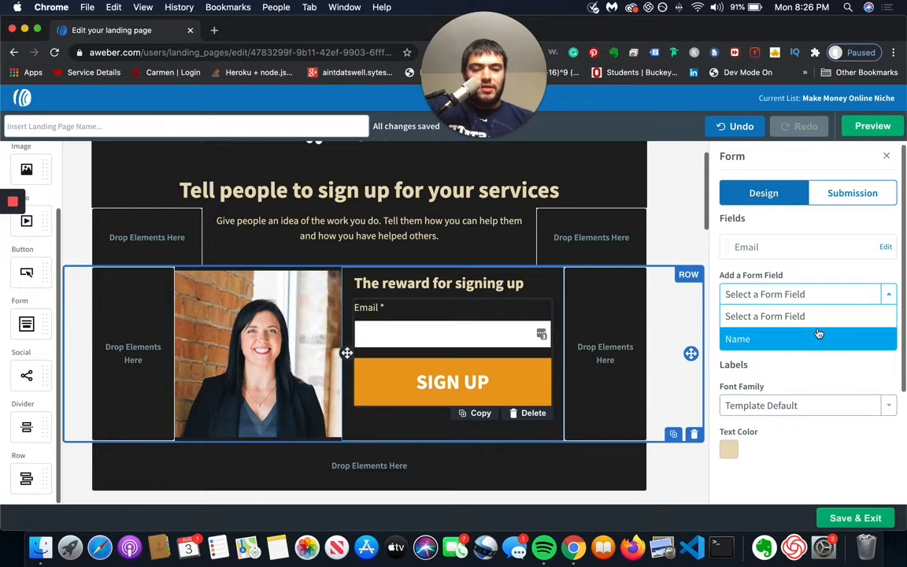
left_click(846, 303)
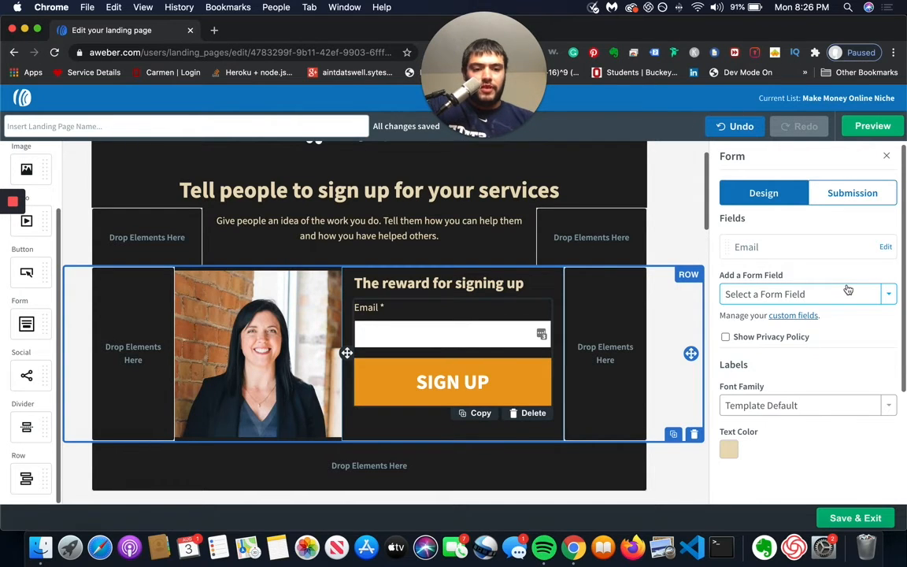
Step: Show the privacy policy on the sign-up form and check the font choices for its labels
left_click(725, 337)
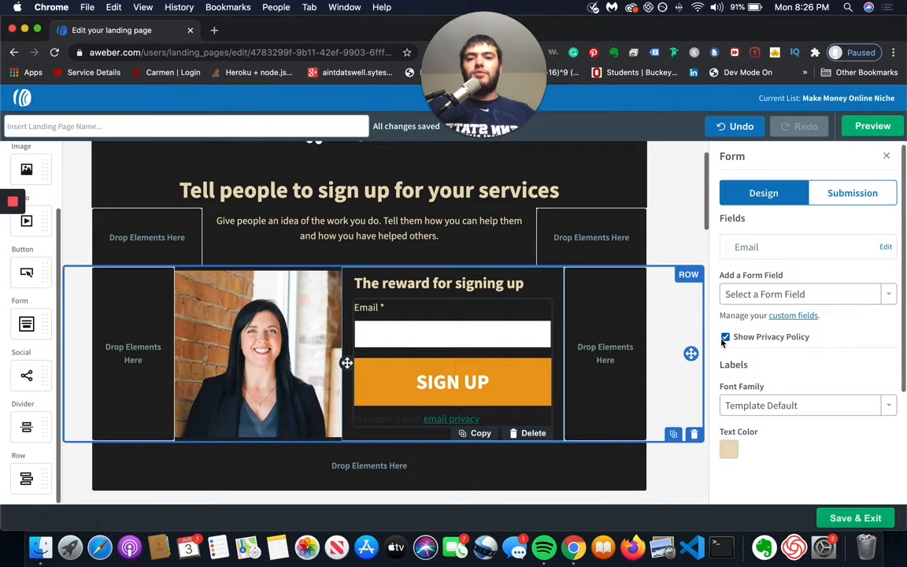
left_click(789, 399)
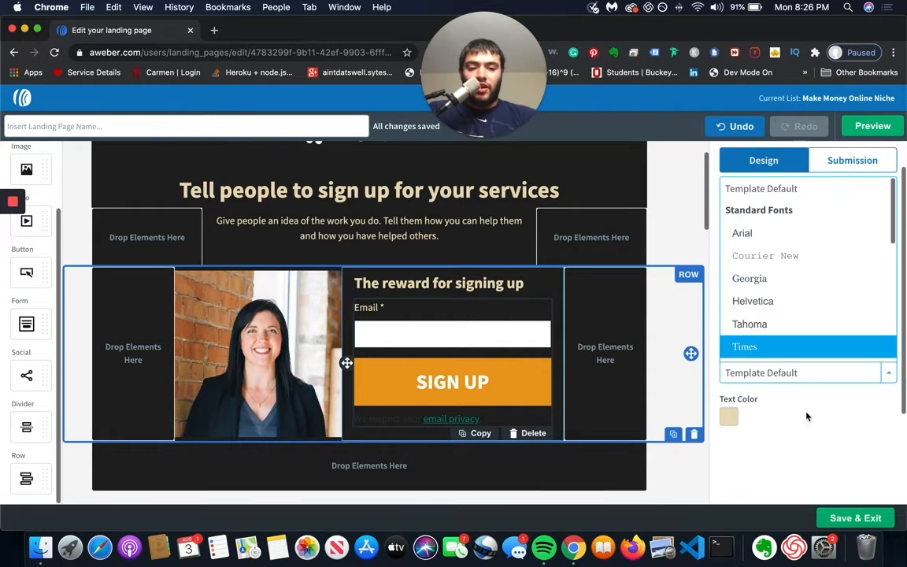
left_click(805, 415)
scroll(782, 401, "up", 1)
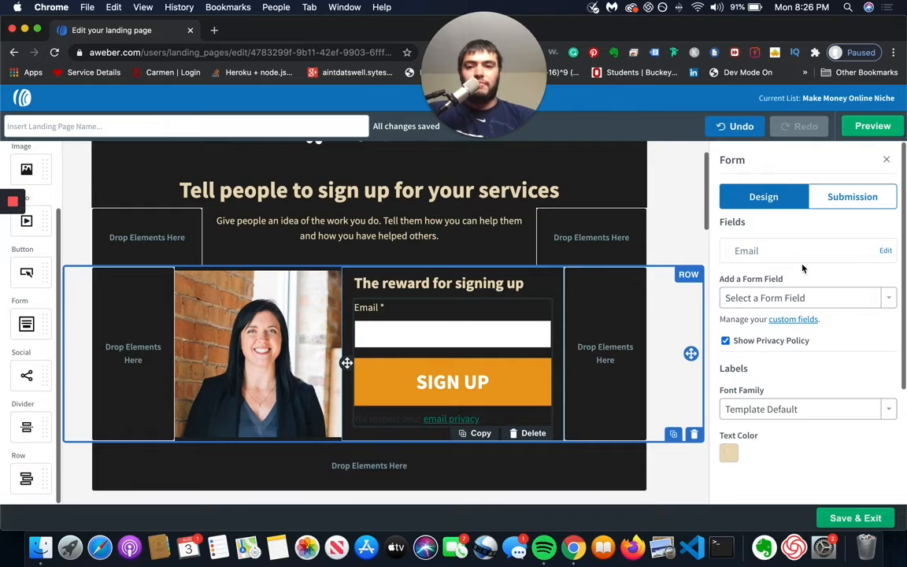
Step: Try Custom URL, Simple and None as the form's Thank You Page and check the Already Subscribed Page options
left_click(832, 201)
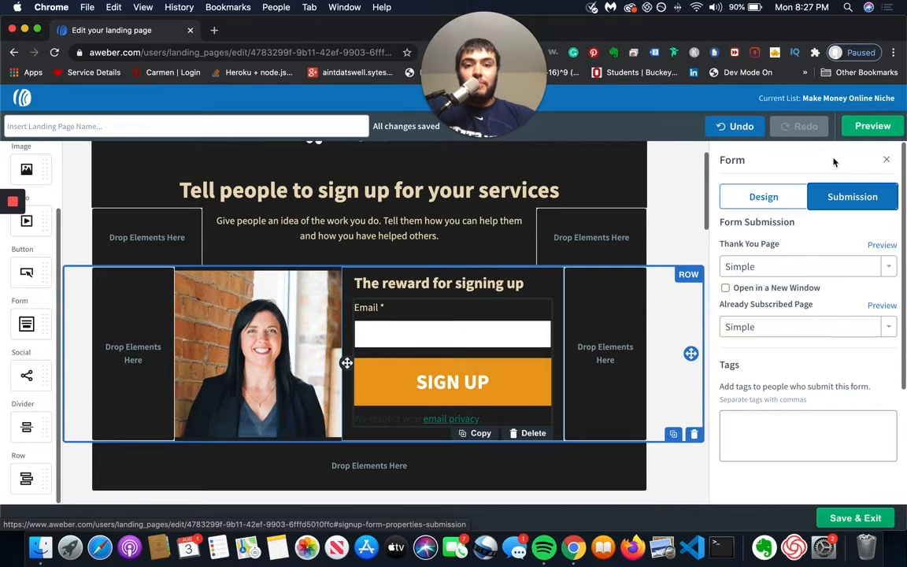
left_click(815, 266)
left_click(801, 311)
left_click(797, 271)
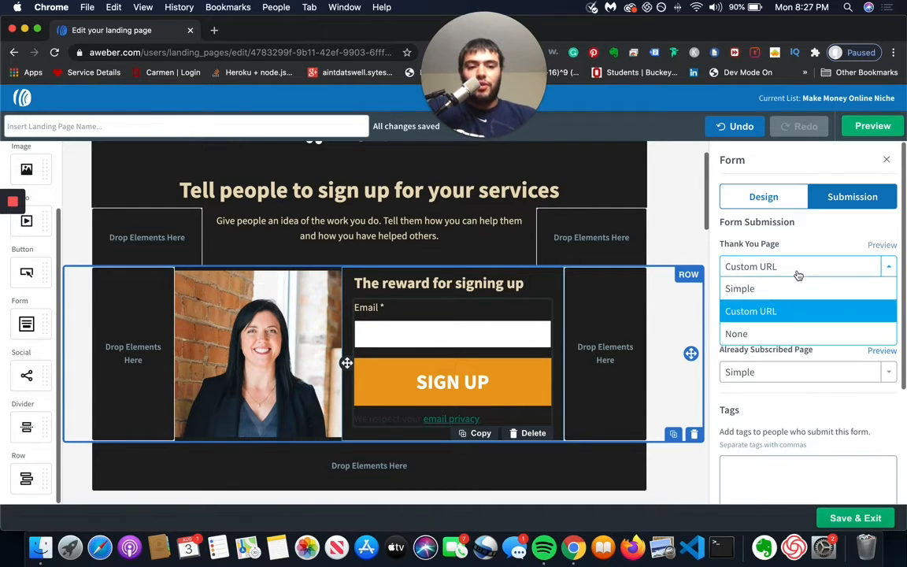
left_click(790, 286)
left_click(789, 269)
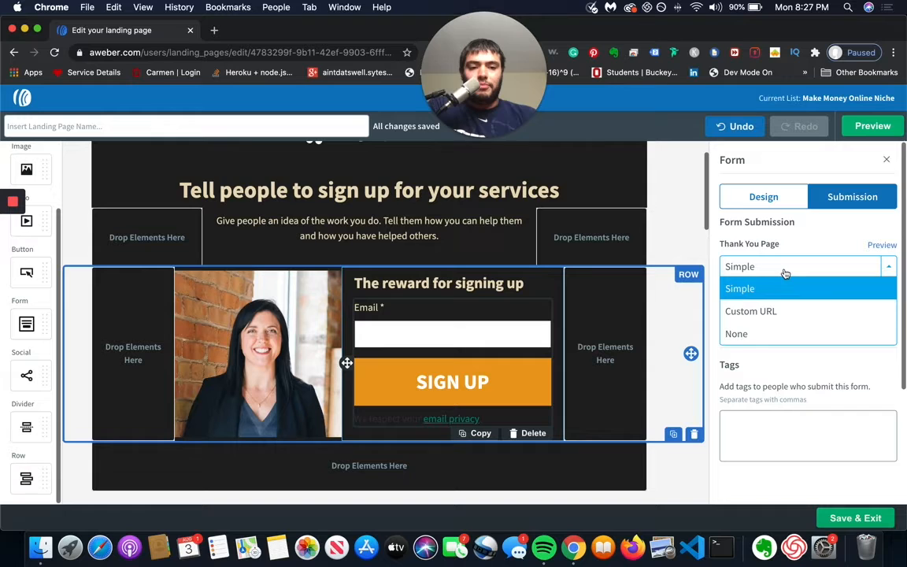
left_click(789, 332)
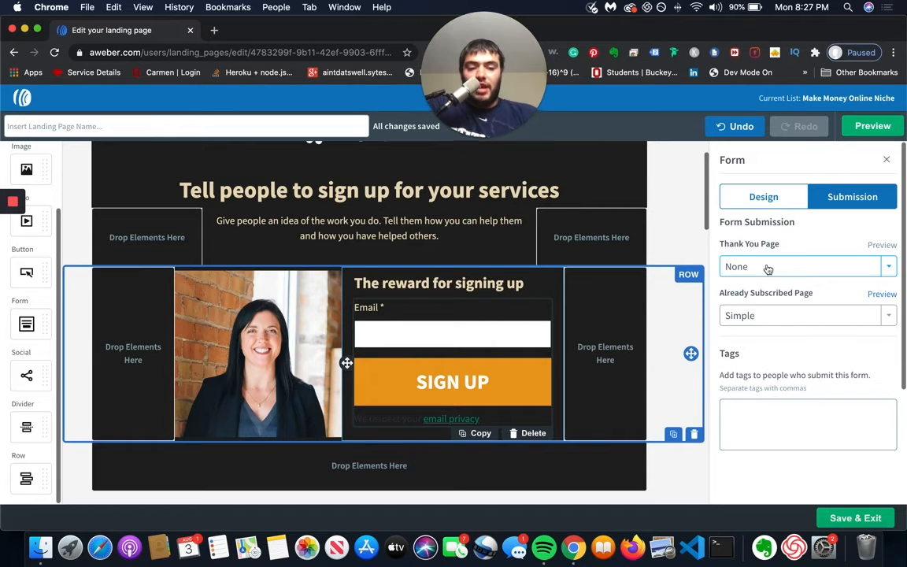
left_click(770, 315)
left_click(762, 322)
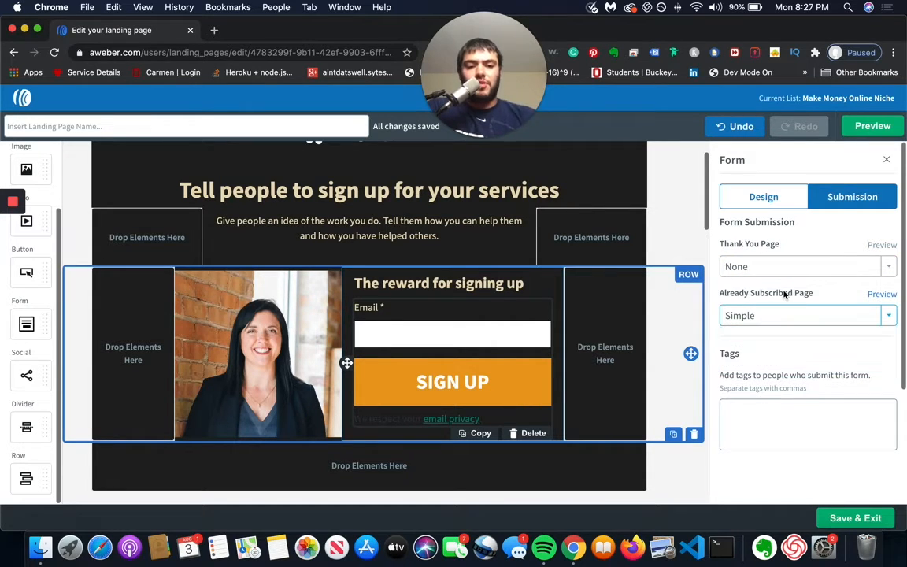
Step: Restore Simple as the form's Thank You Page, preview that page and return to the landing page editor
left_click(804, 408)
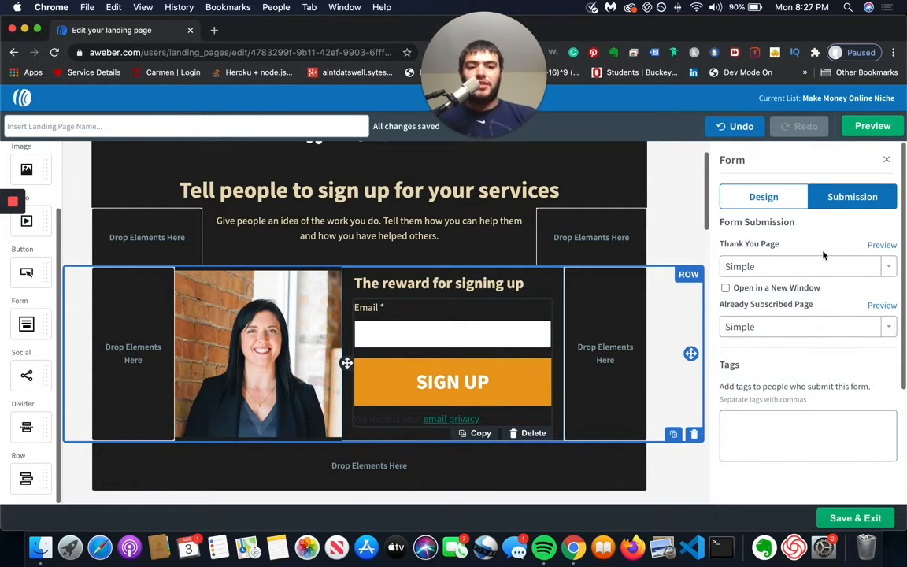
left_click(881, 245)
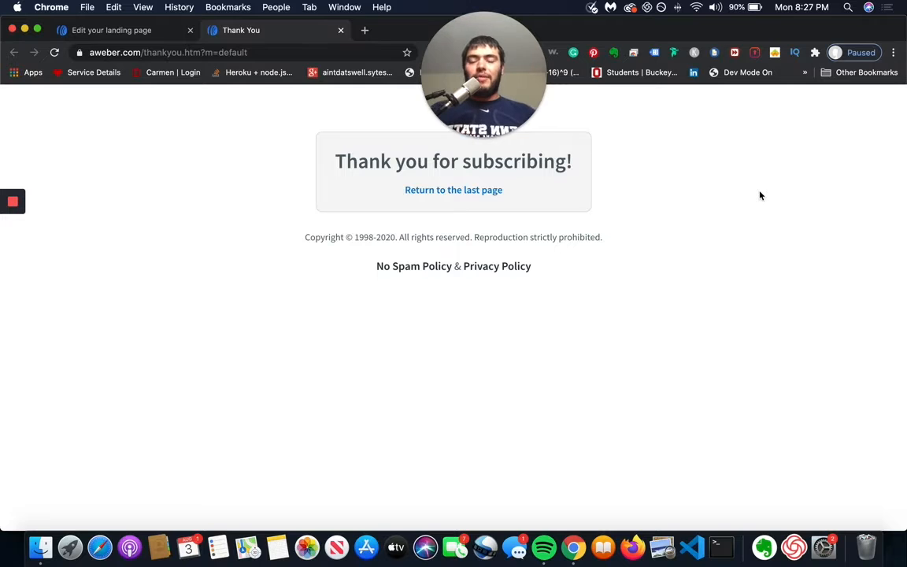
left_click(157, 28)
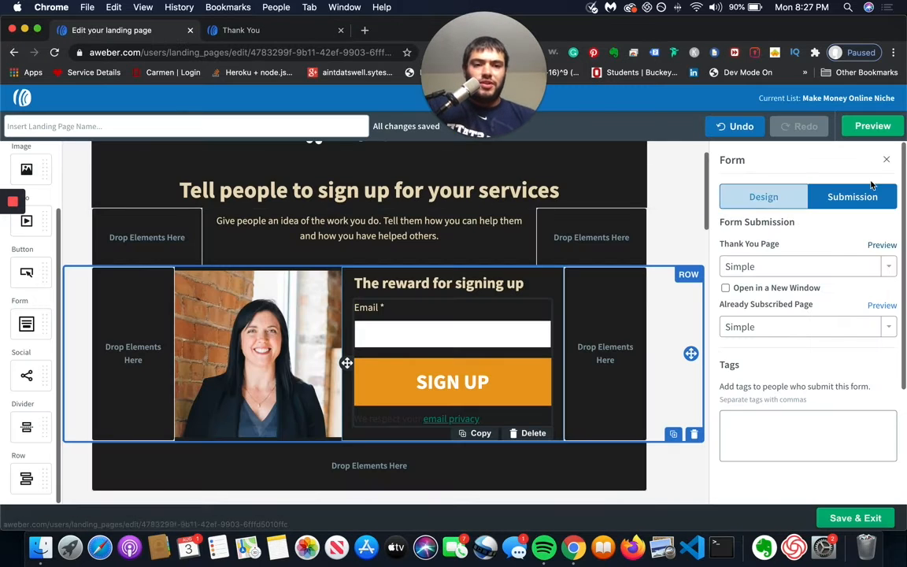
Step: Switch the form's Thank You Page to Custom URL and start editing the URL
left_click(821, 272)
left_click(810, 311)
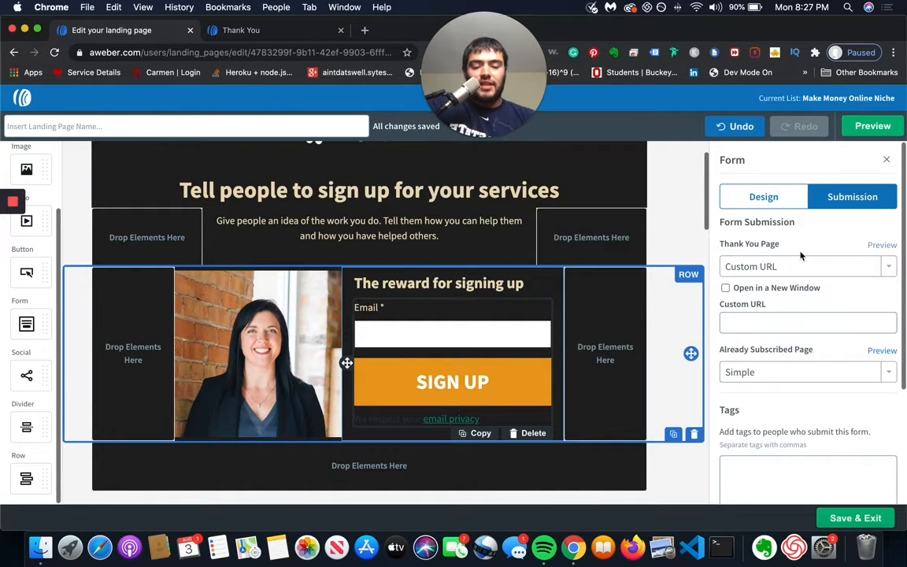
left_click(772, 318)
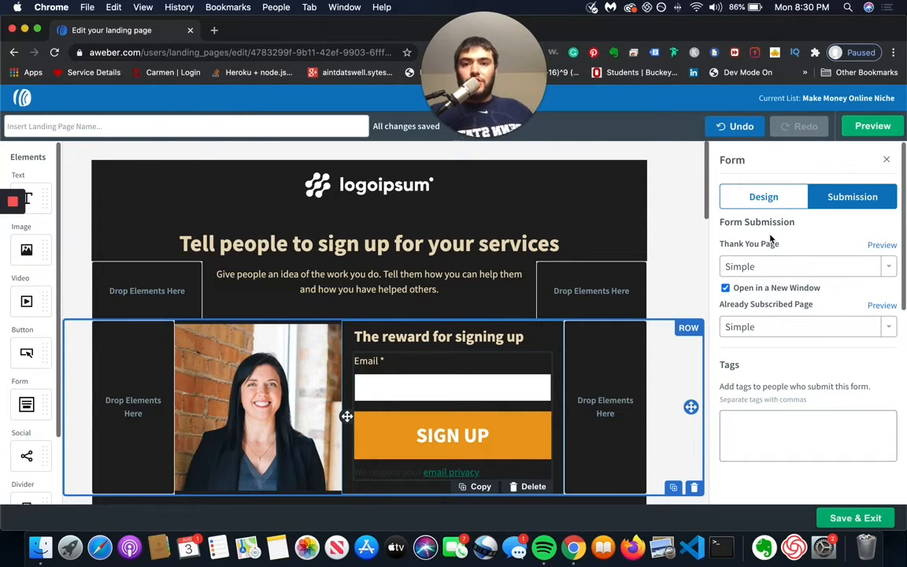
Step: Open the account's landing page list in a new tab and copy the URL of the "Thanks for signing up!" page
right_click(25, 96)
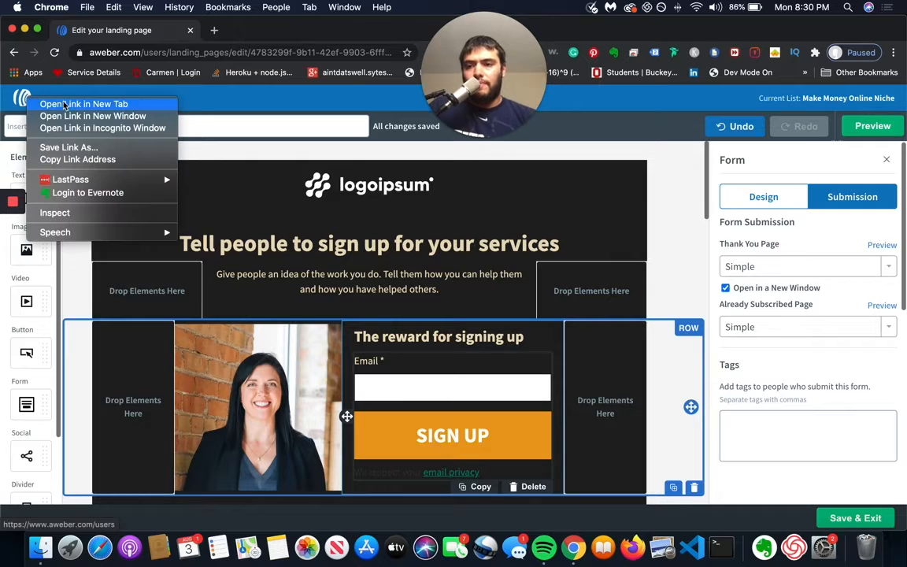
left_click(65, 105)
left_click(268, 31)
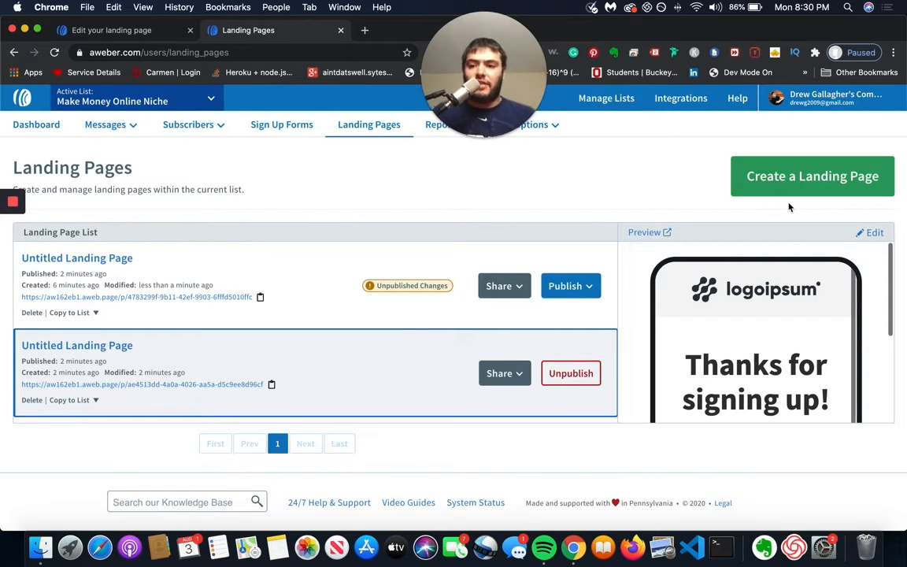
left_click(272, 384)
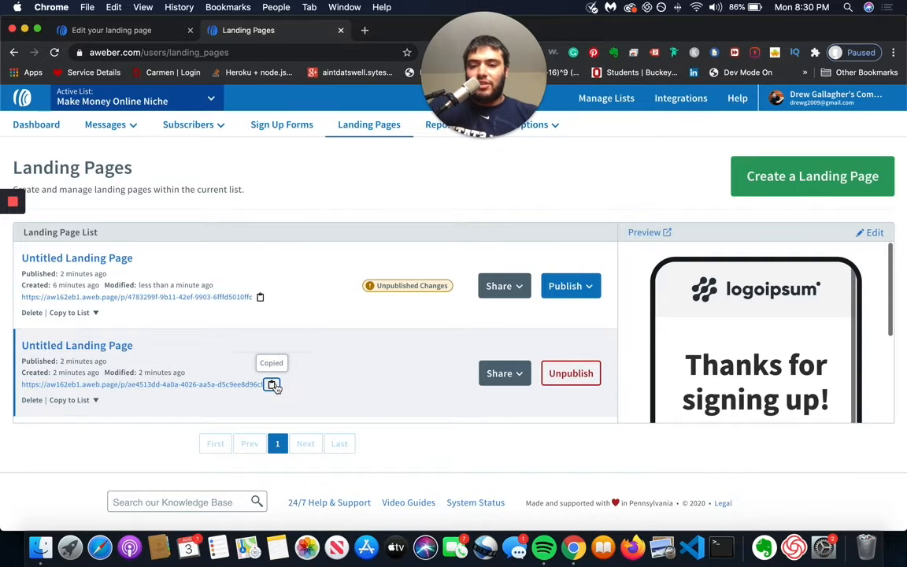
Step: Open the landing page with unpublished changes for editing and show its sign-up form's submission settings
left_click(128, 261)
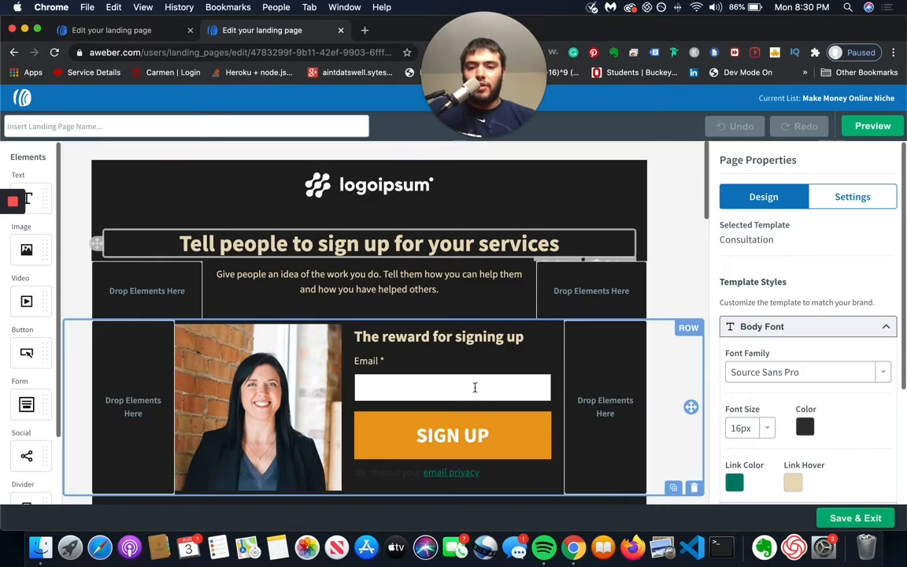
left_click(473, 385)
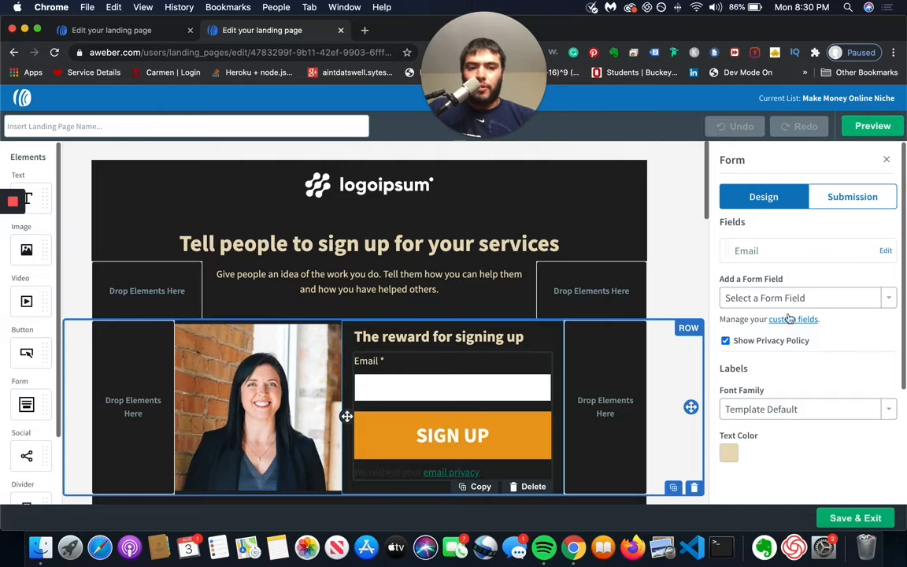
left_click(851, 196)
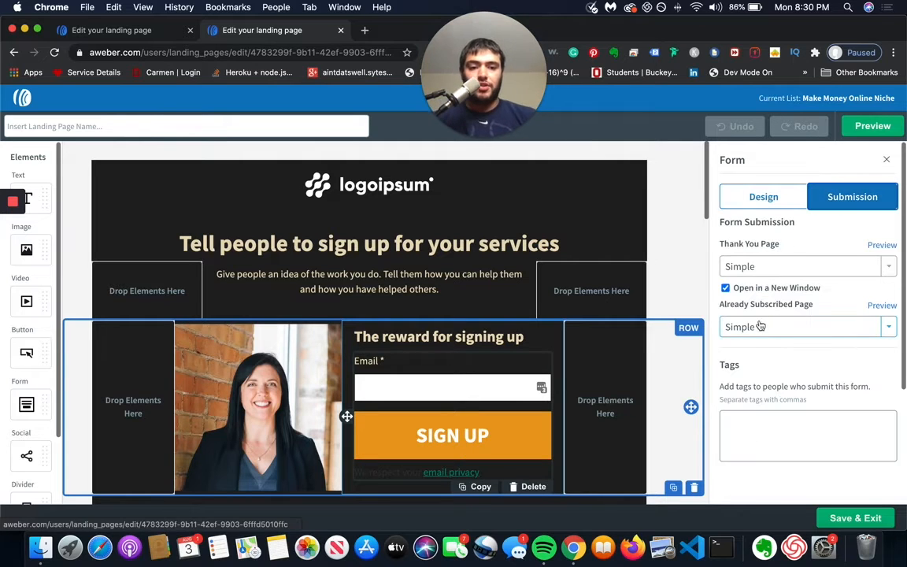
Step: Set the form's Thank You Page to Custom URL with the copied thank-you page address and disable Open in a New Window
left_click(792, 268)
left_click(765, 309)
left_click(764, 323)
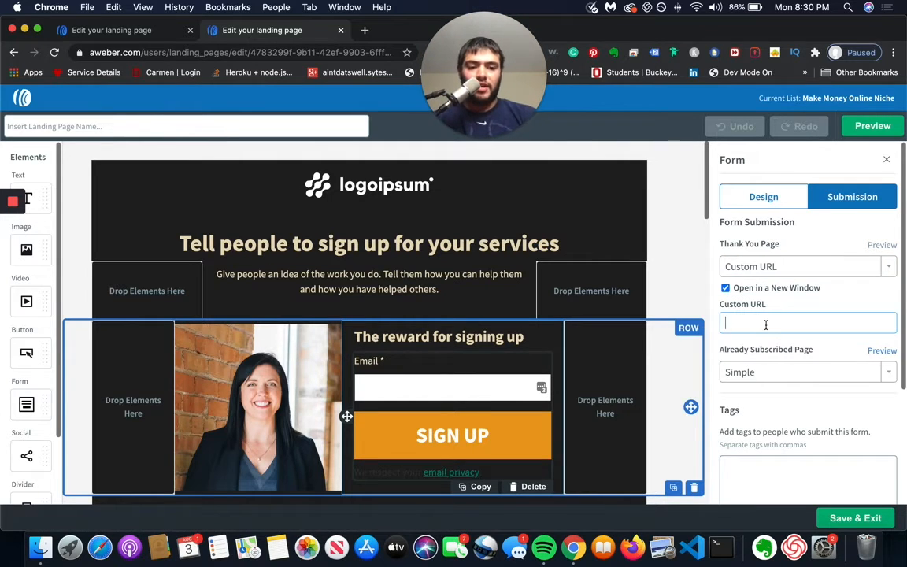
key("super+v")
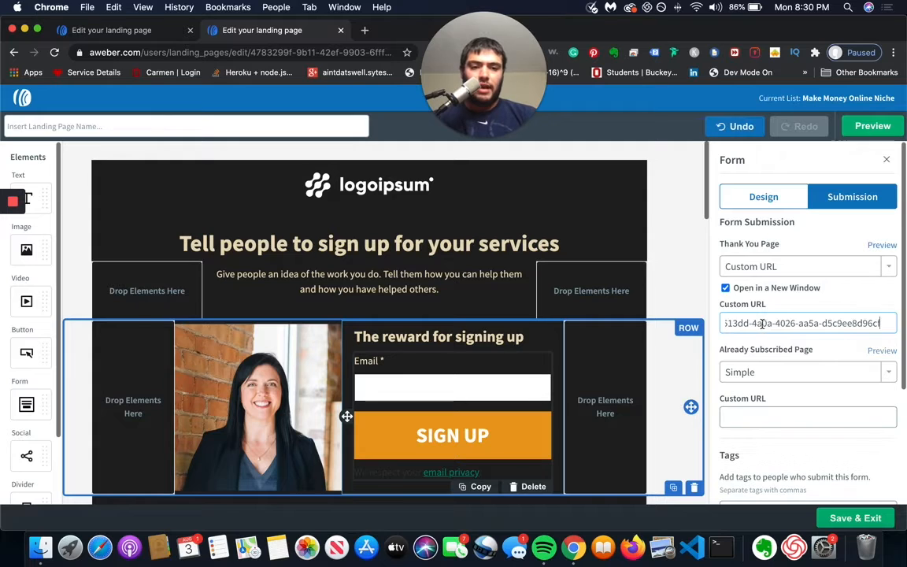
left_click(728, 288)
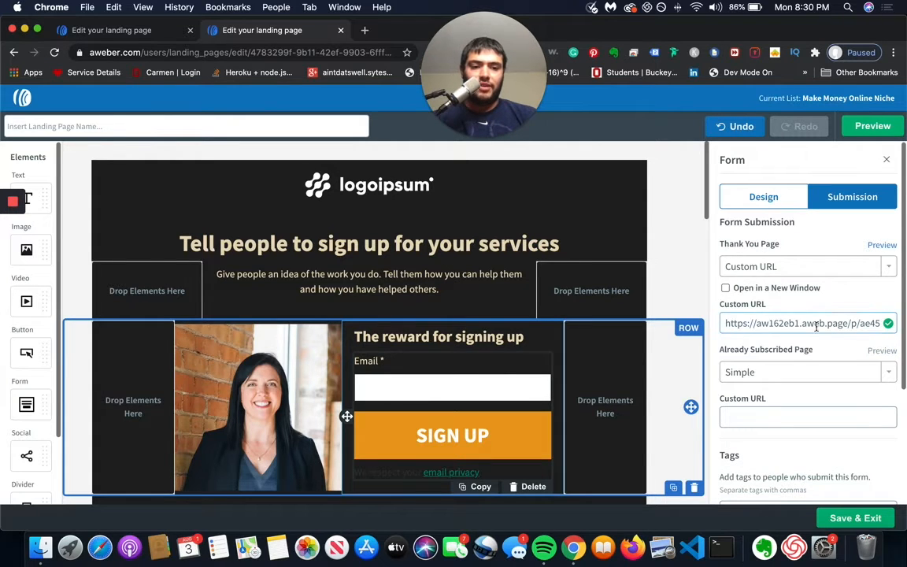
Step: Preview the form's custom thank-you page and return to the landing page editor
left_click(881, 245)
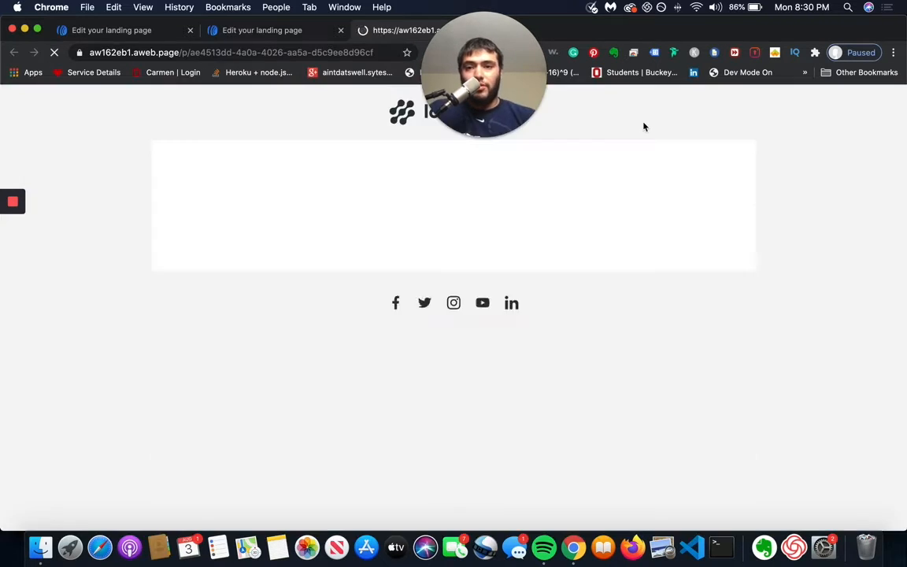
left_click_drag(485, 63, 798, 95)
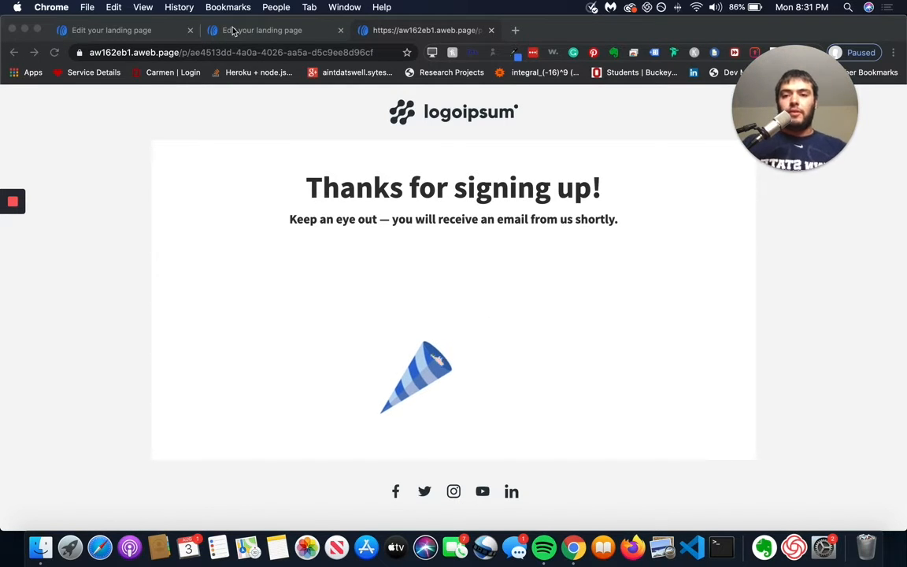
left_click(455, 31)
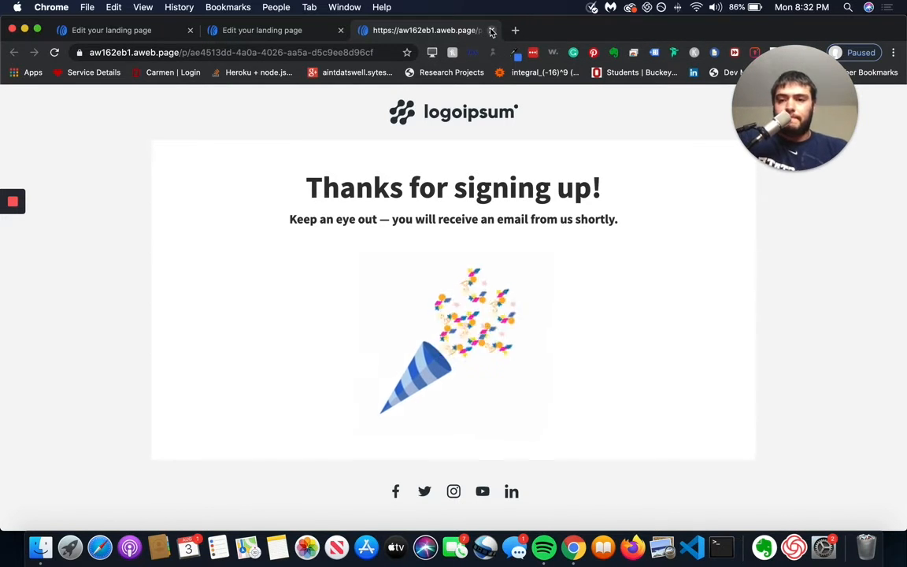
left_click(490, 30)
left_click_drag(803, 88, 449, 66)
scroll(789, 181, "up", 3)
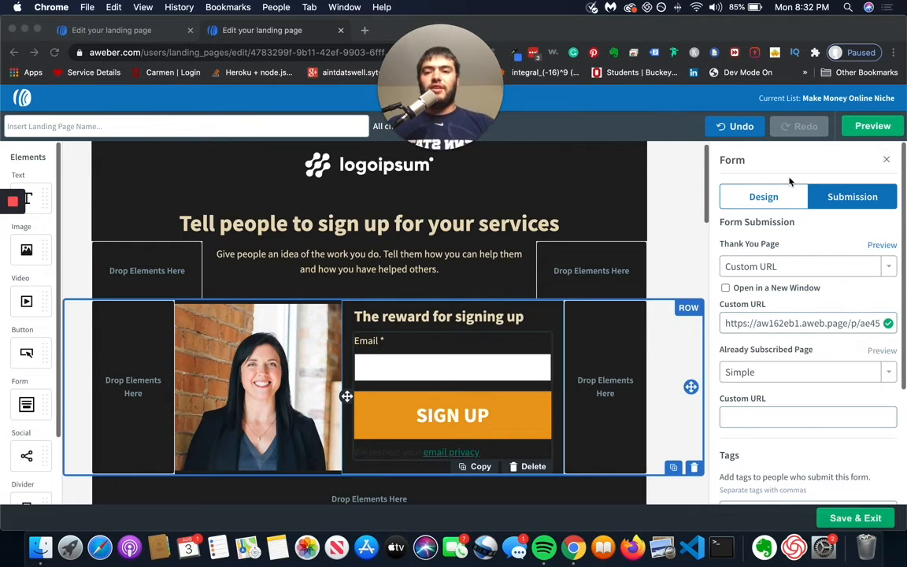
Step: Close the form settings and examine the page's URL, social sharing and tracking settings
left_click(886, 160)
left_click(886, 161)
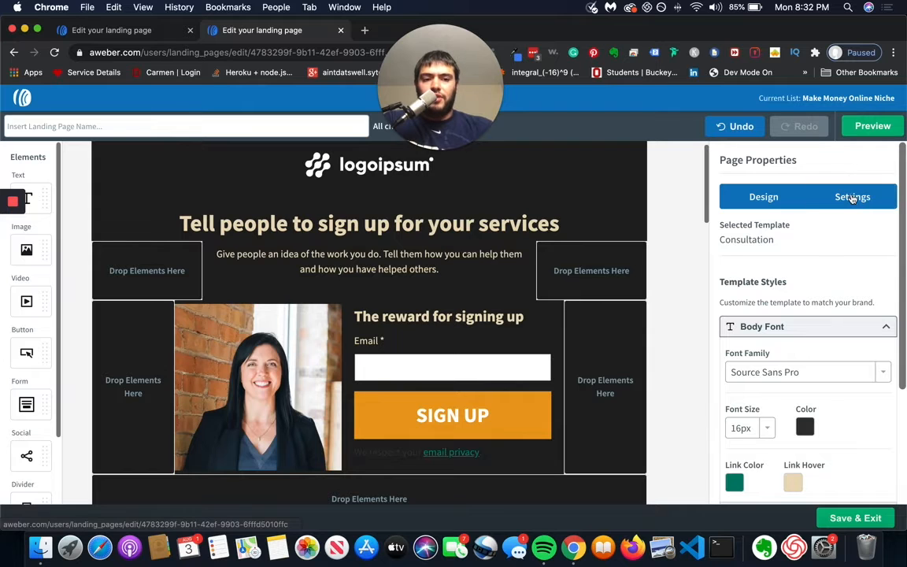
left_click(852, 198)
scroll(846, 212, "down", 10)
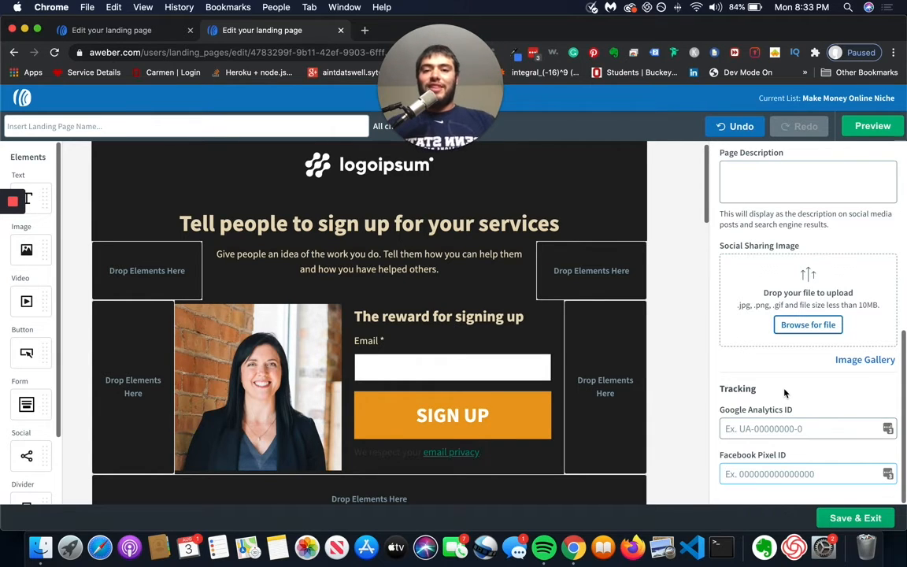
scroll(779, 440, "up", 2)
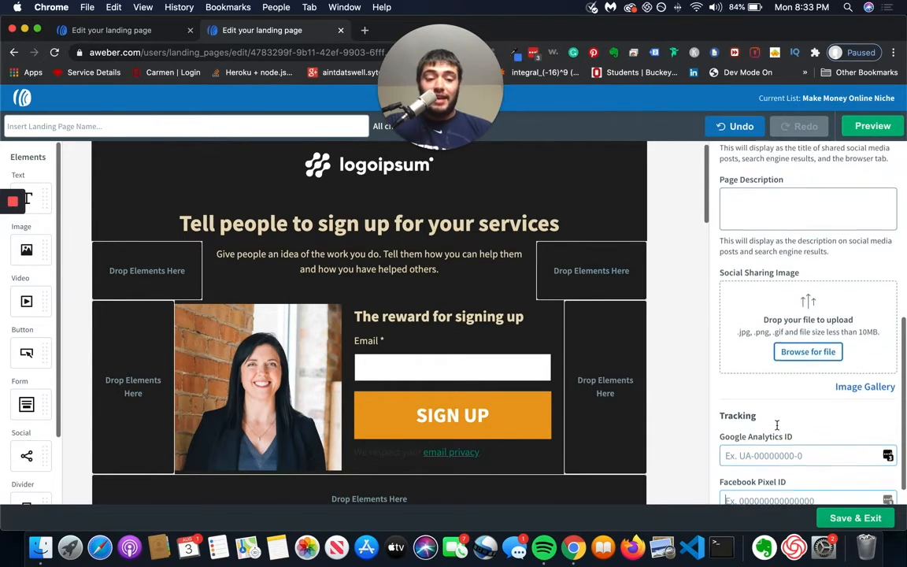
scroll(777, 429, "down", 1)
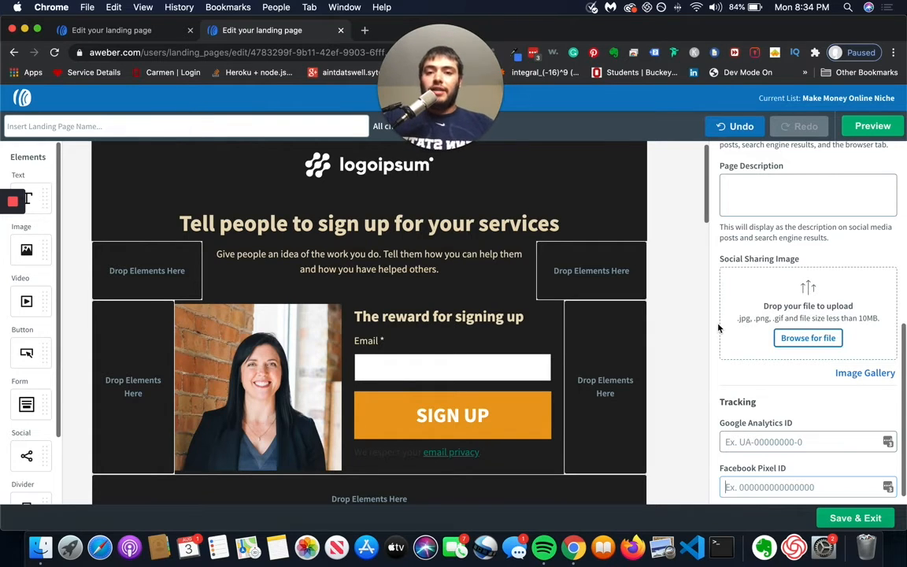
scroll(717, 328, "up", 10)
Step: Try "optin" as the Custom Page Path and clear the entry again
left_click(784, 384)
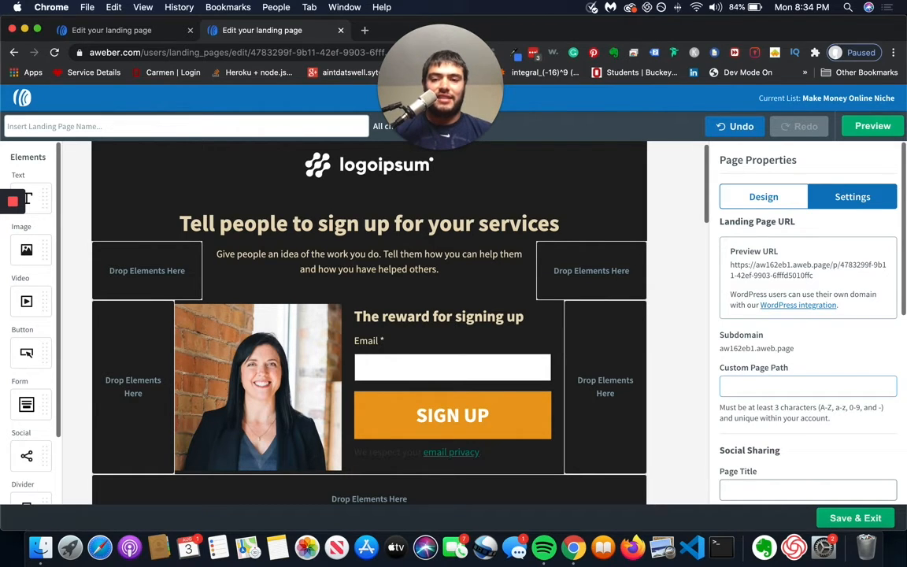
type("optin")
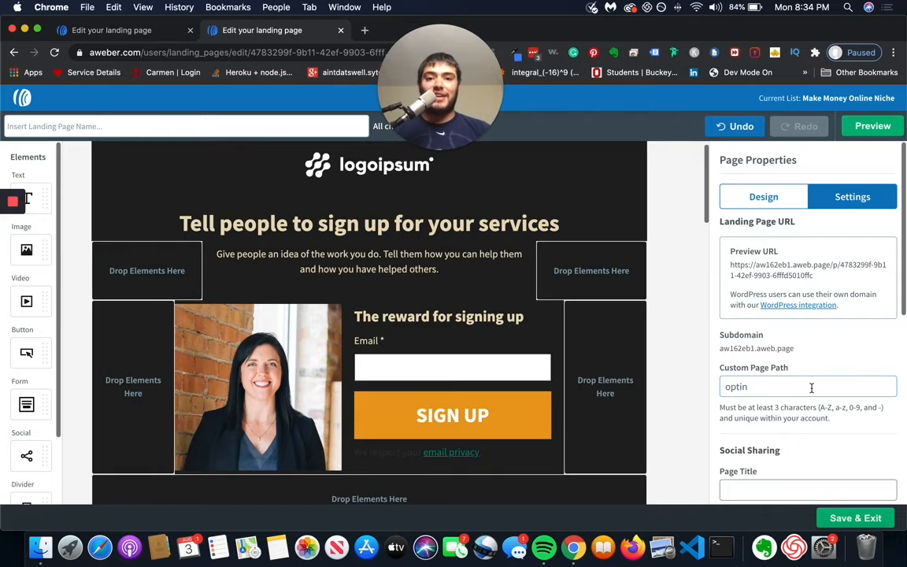
left_click_drag(816, 388, 696, 389)
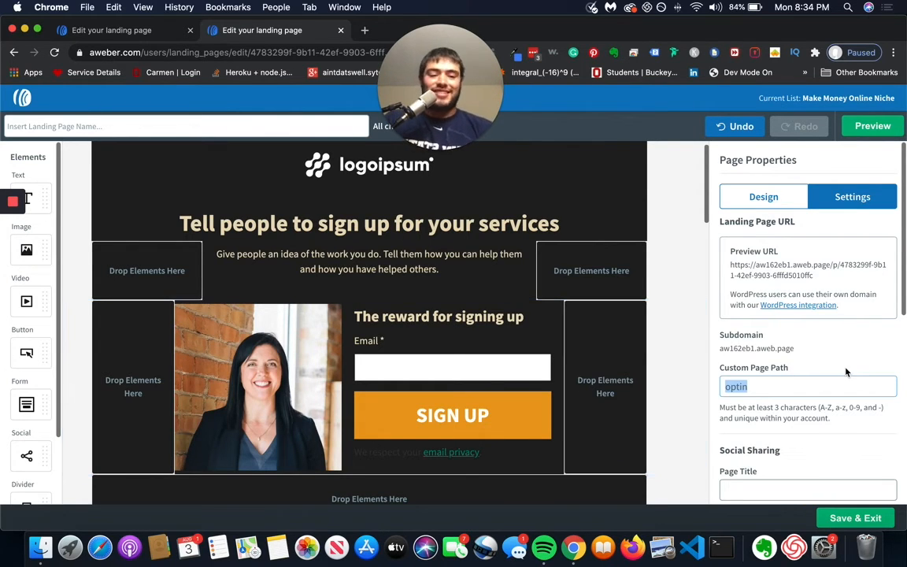
key("BackSpace")
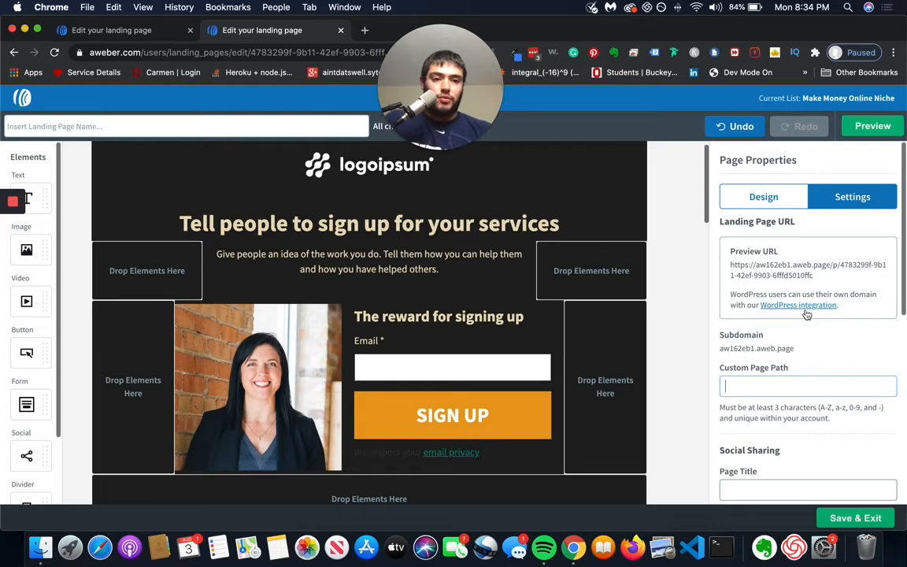
Step: Return to the page's design settings and replace the main headline with "Book your free consultation today"
left_click(774, 197)
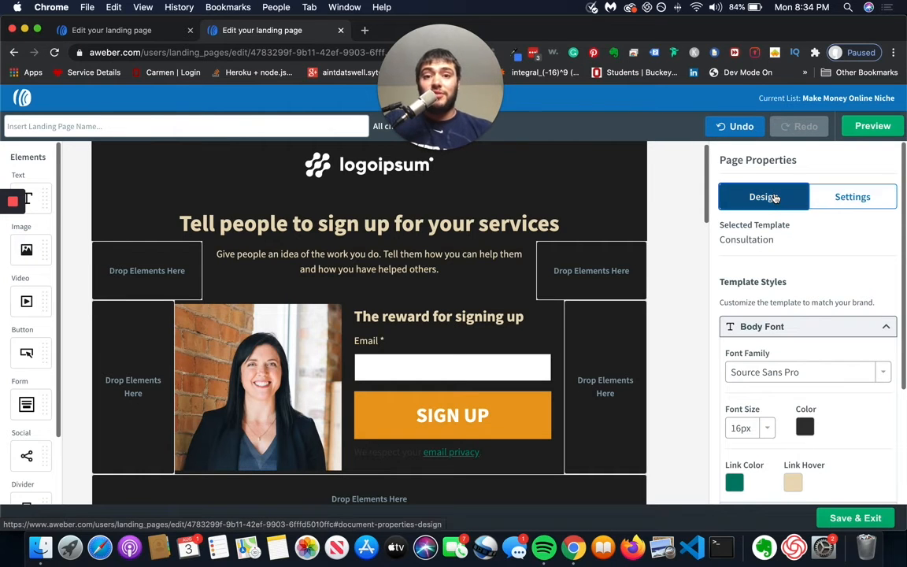
scroll(775, 236, "down", 2)
scroll(265, 320, "down", 5)
scroll(172, 376, "down", 10)
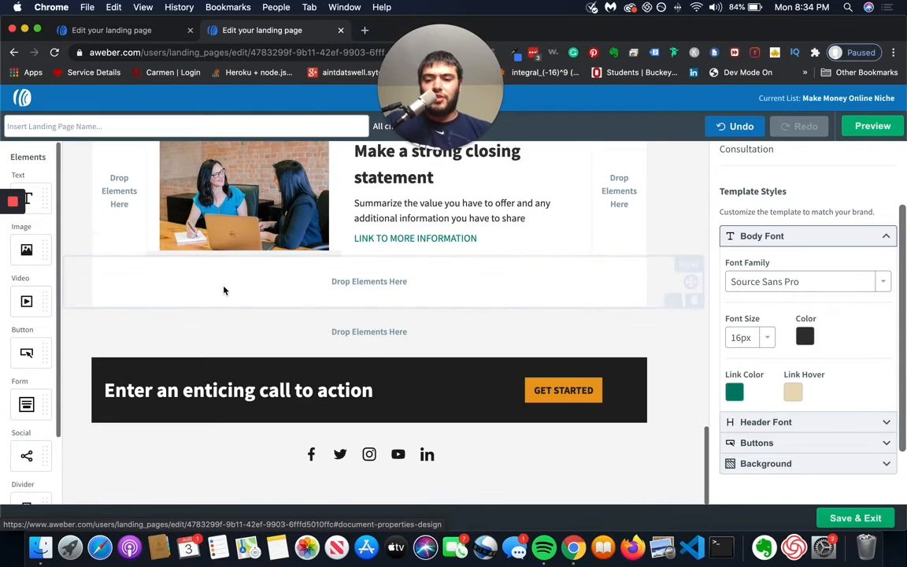
scroll(223, 285, "up", 15)
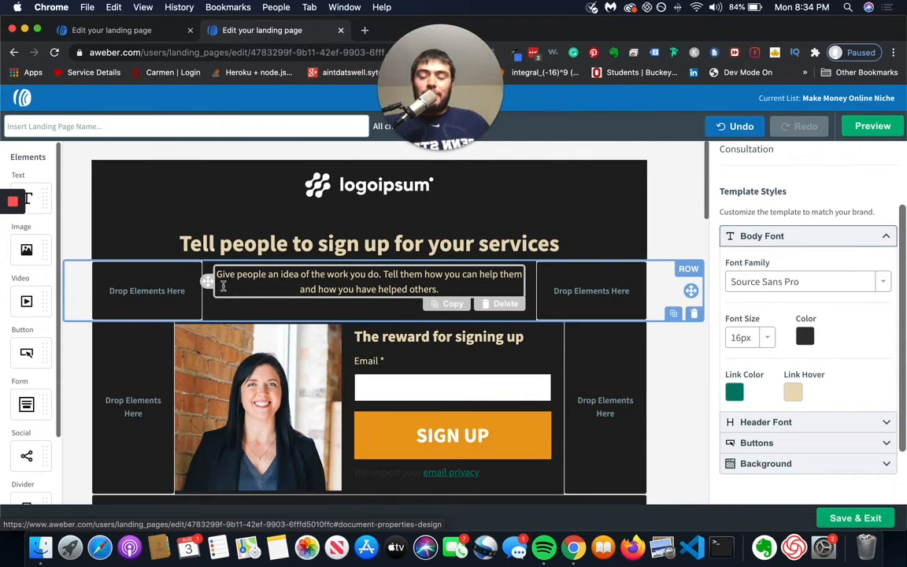
left_click(391, 244)
triple_click(392, 244)
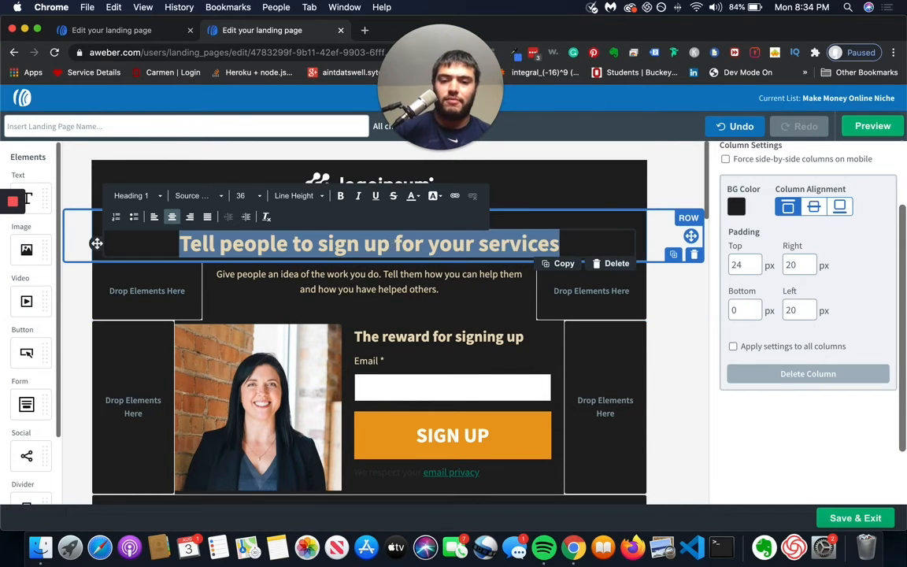
type("Book your free ")
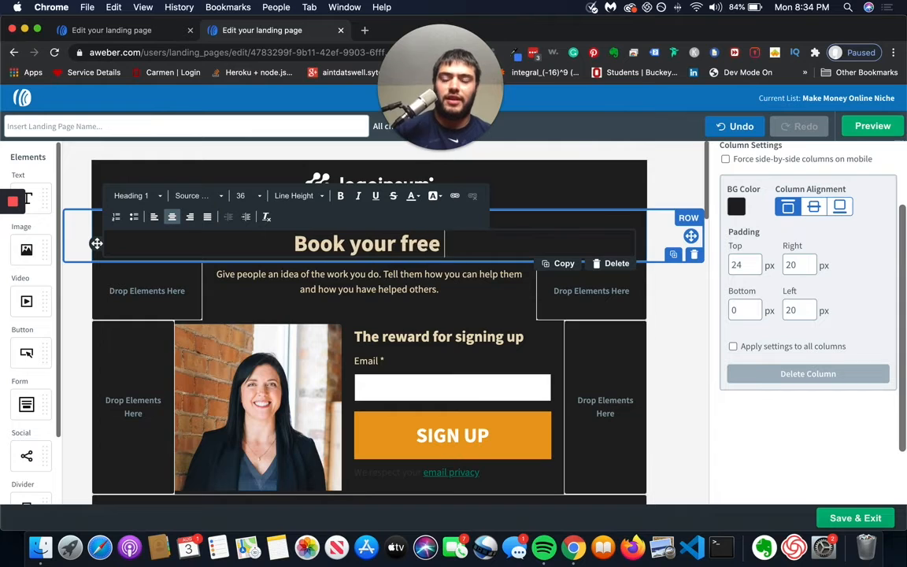
type("consultation today")
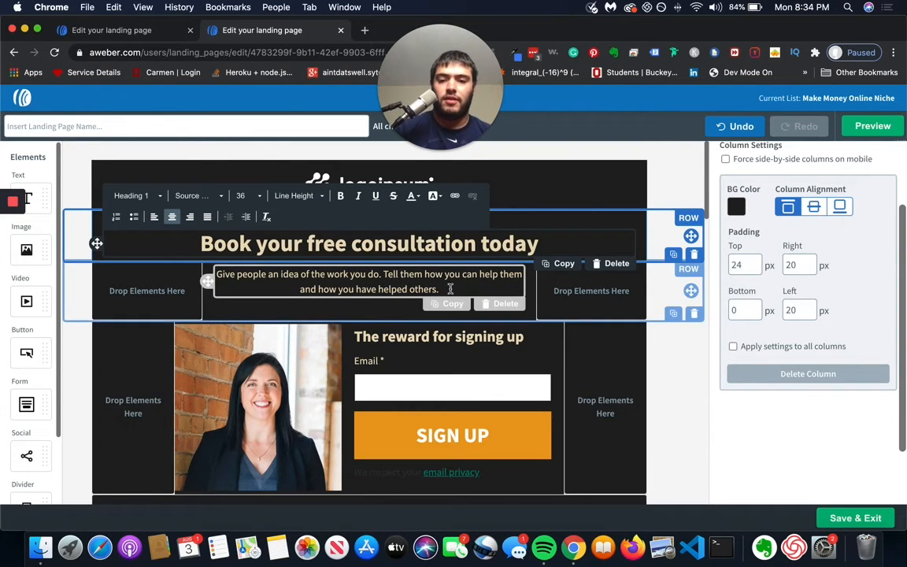
Step: Replace the paragraph below the headline with "Book your free ad strategy call and learn how to 2x your conversions"
left_click(404, 282)
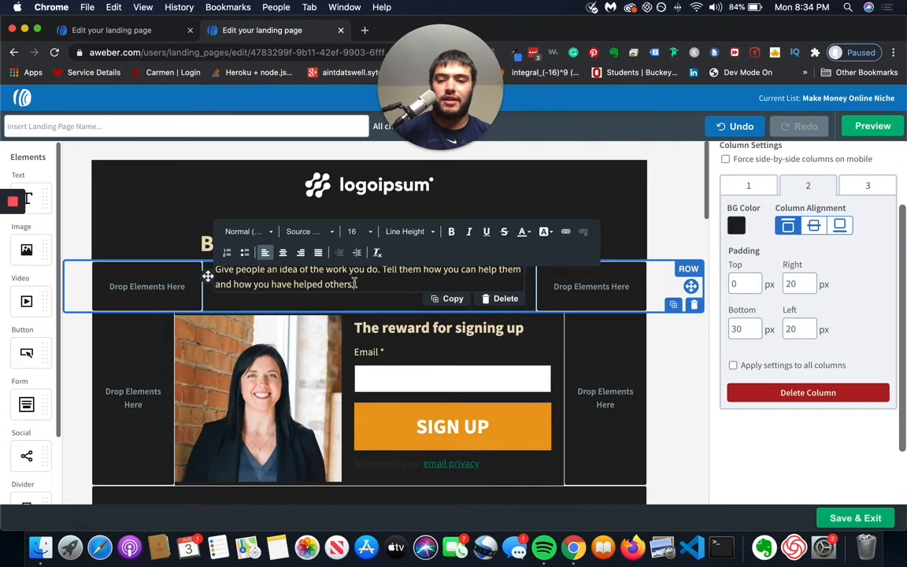
left_click_drag(358, 285, 172, 246)
key("BackSpace")
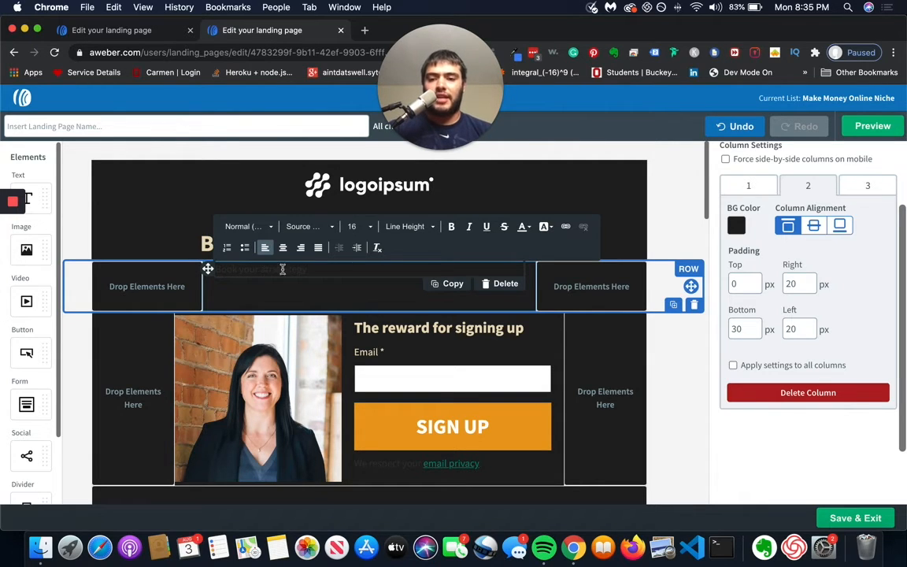
key("super+a")
left_click(337, 272)
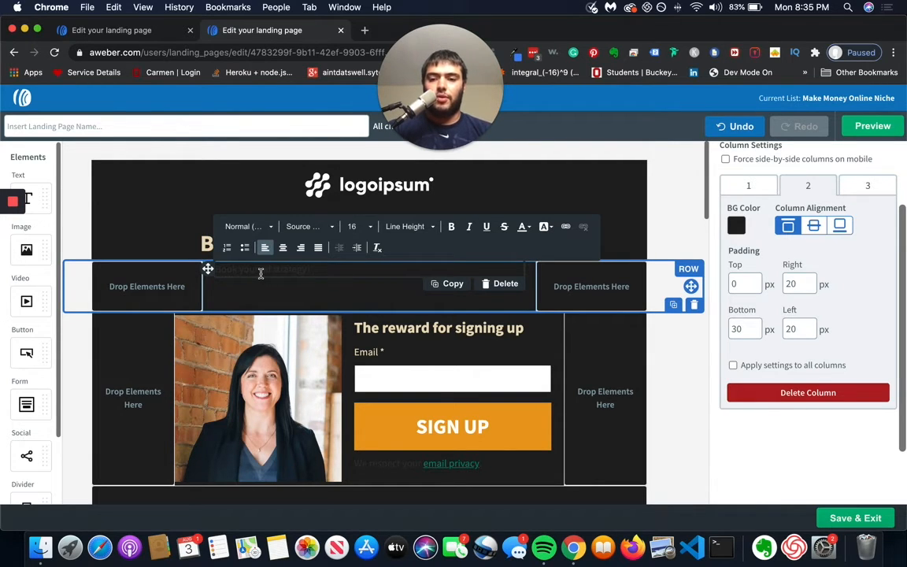
type("call and learn how to 2x your conv")
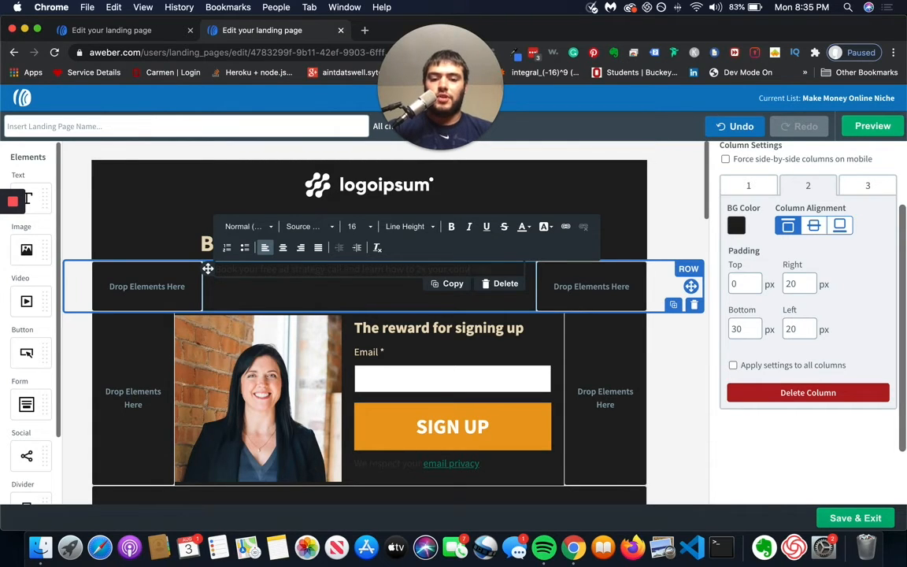
Step: Try a white #FFFFFF background colour on the text below the headline
key("super+a")
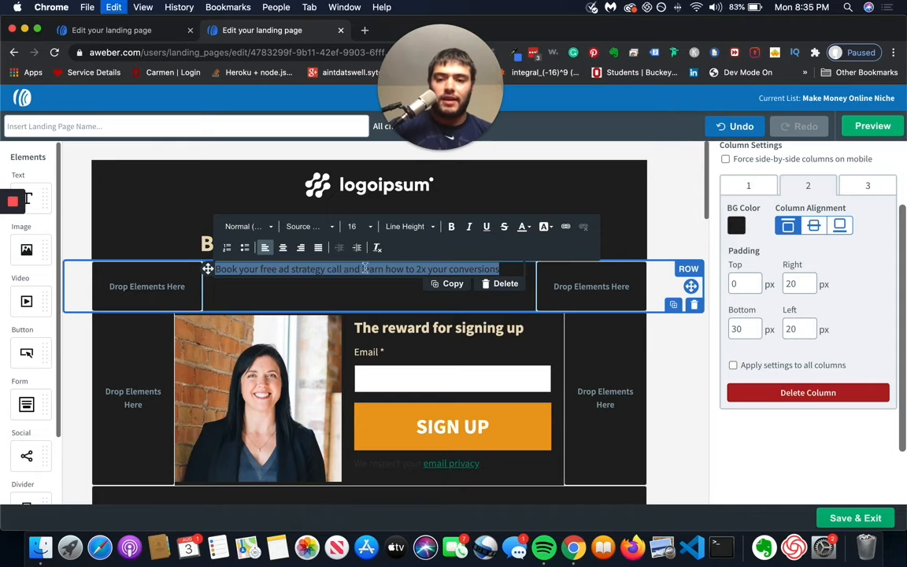
left_click(543, 226)
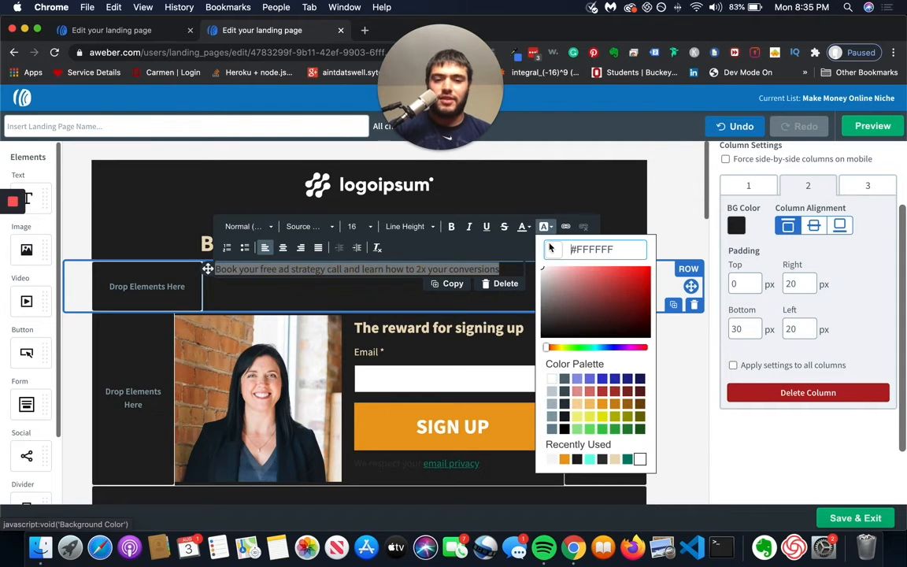
left_click(551, 381)
left_click(456, 253)
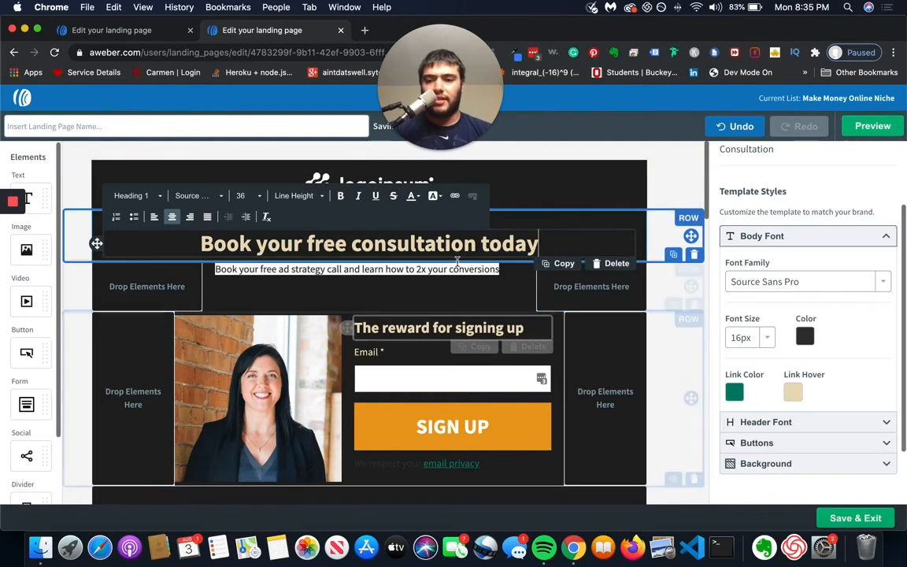
Step: Remove the white highlight from the text below the headline and make its letters white
left_click(453, 269)
triple_click(454, 268)
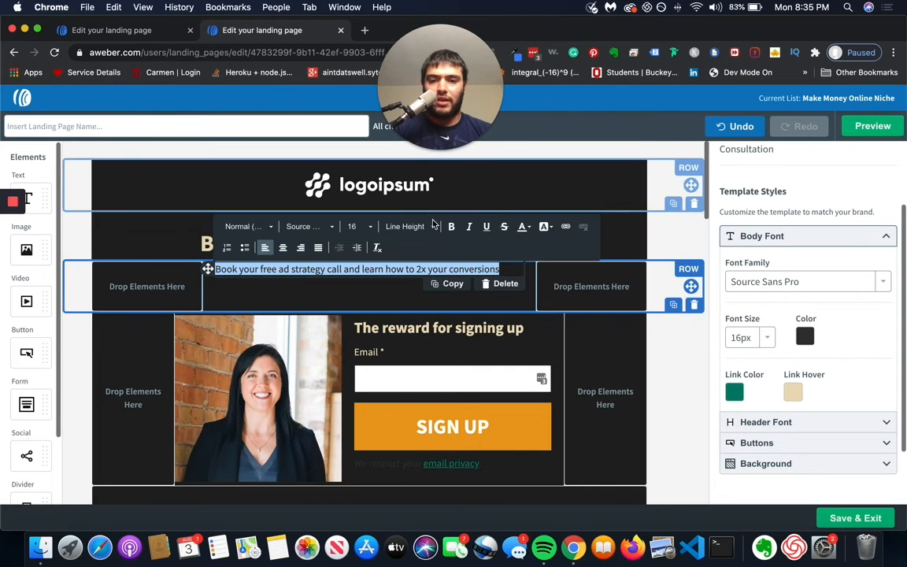
left_click(549, 232)
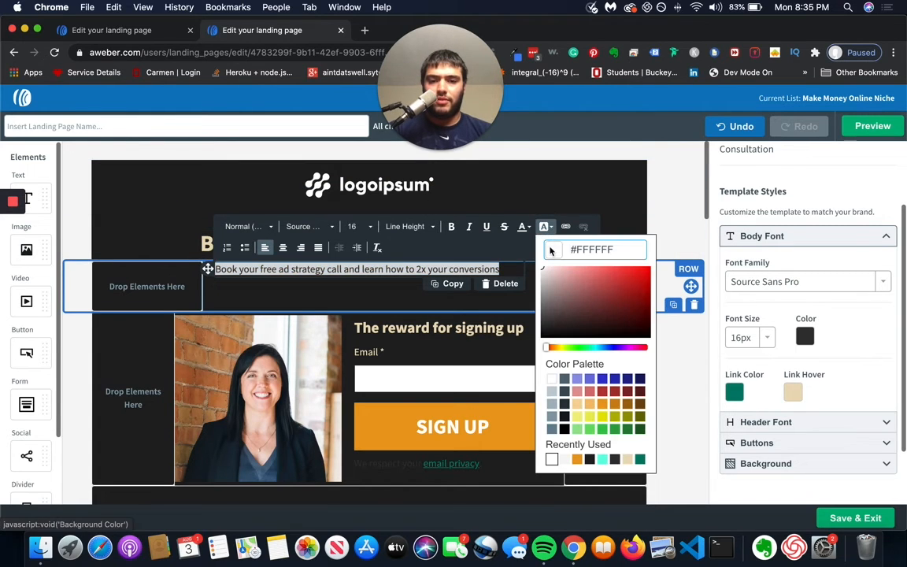
left_click(498, 267)
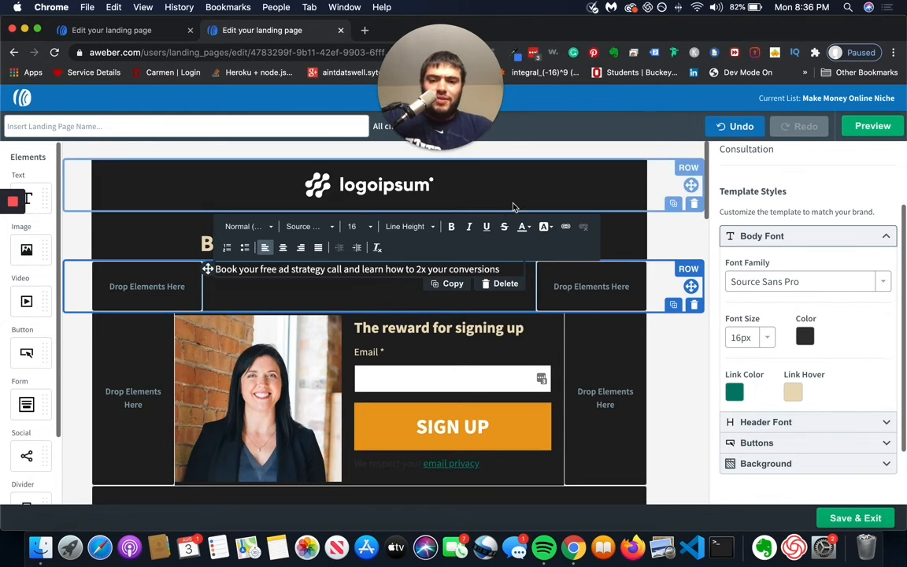
Step: View the logo row's column settings, close them and bring the page's benefits section into view
left_click(75, 257)
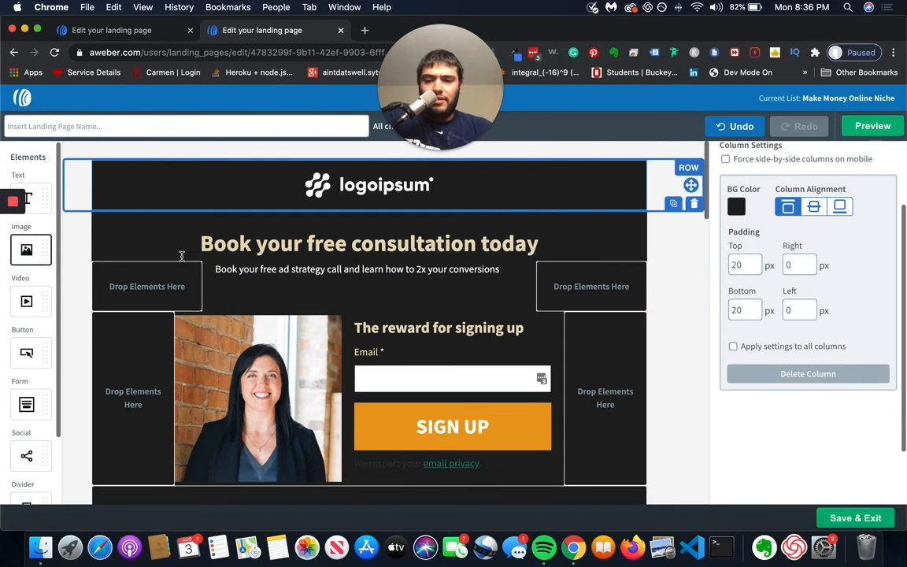
scroll(788, 206, "up", 2)
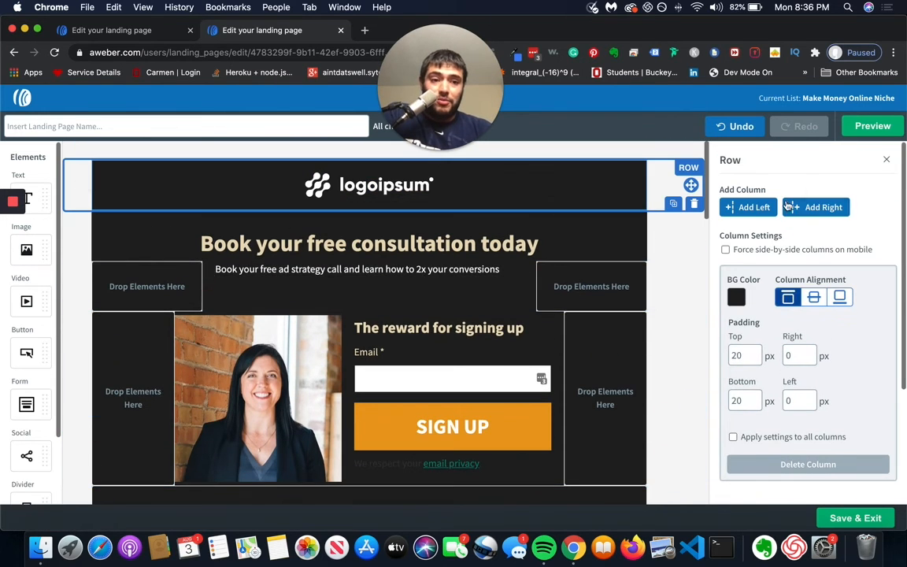
left_click(887, 163)
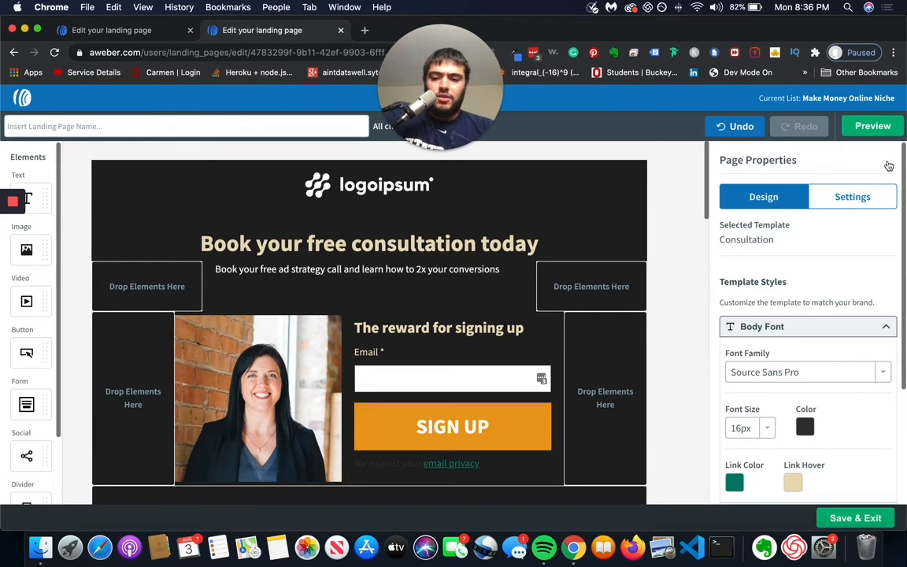
scroll(653, 243, "down", 10)
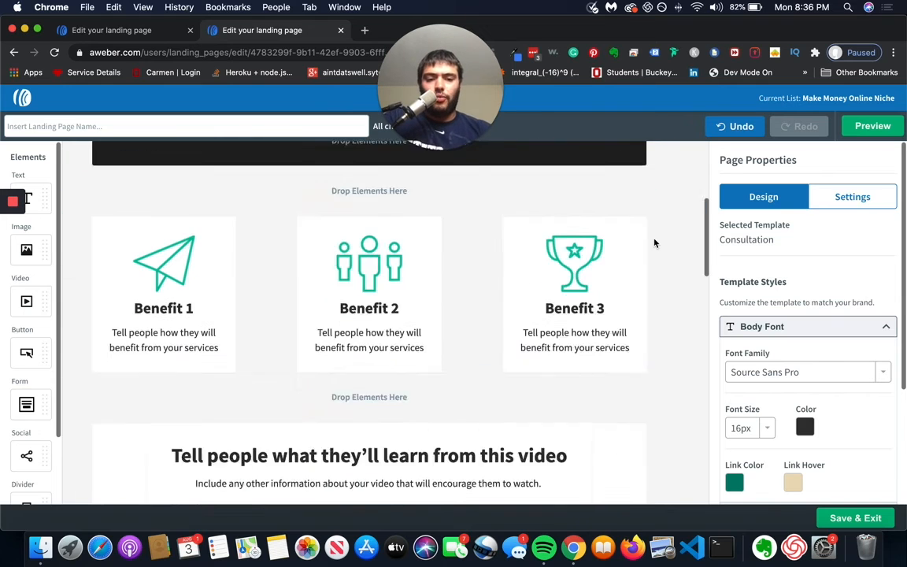
Step: Save the edited consultation landing page and exit the editor
scroll(654, 243, "up", 3)
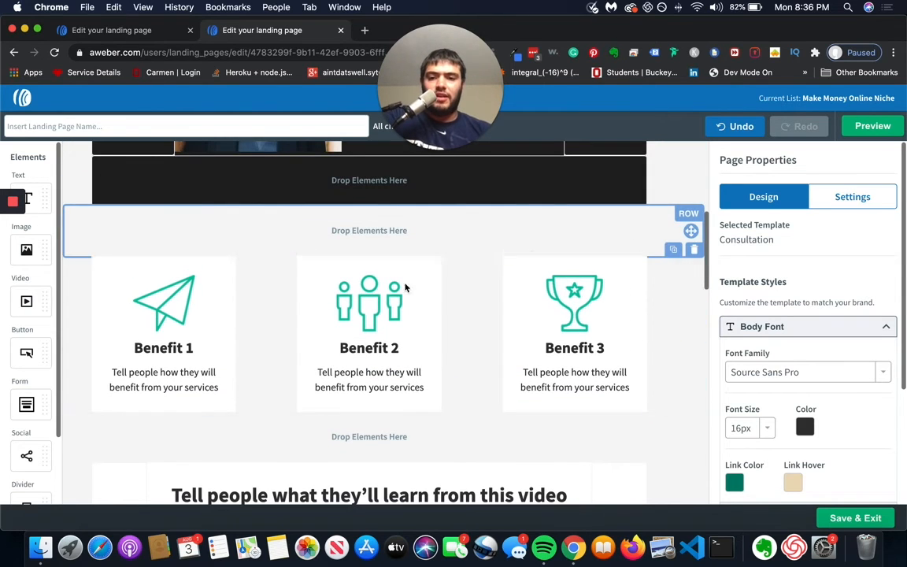
scroll(421, 278, "up", 7)
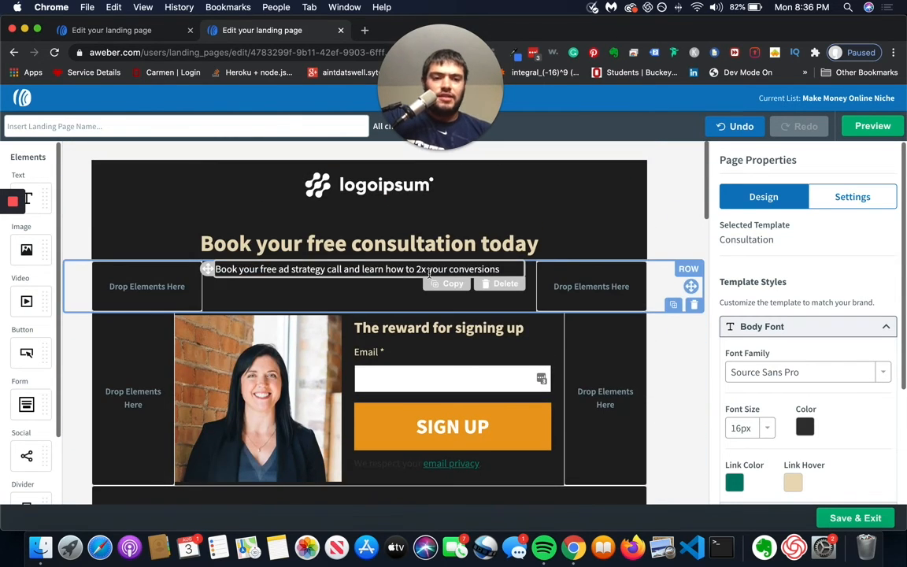
left_click(854, 517)
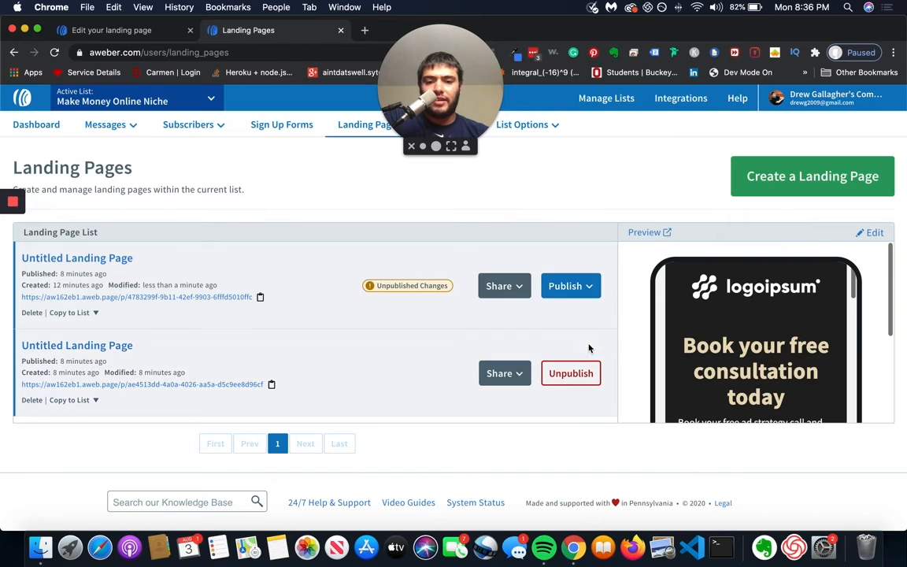
Step: Publish the pending changes of the consultation landing page and confirm the publication
left_click(592, 288)
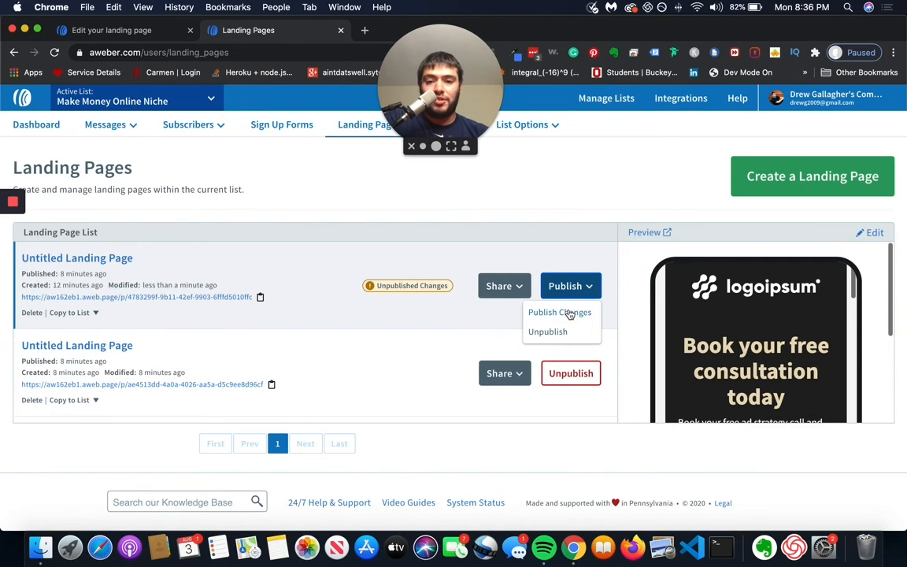
left_click(572, 313)
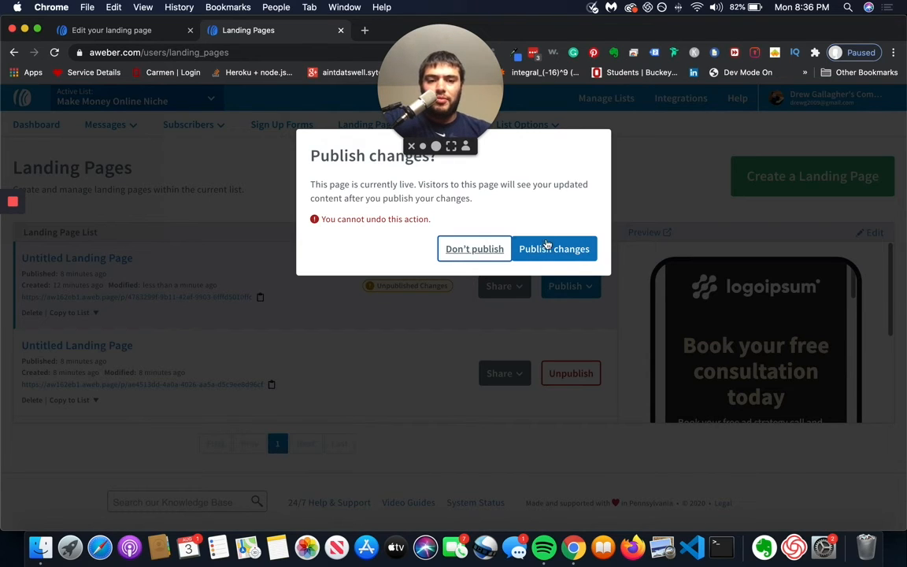
left_click(531, 247)
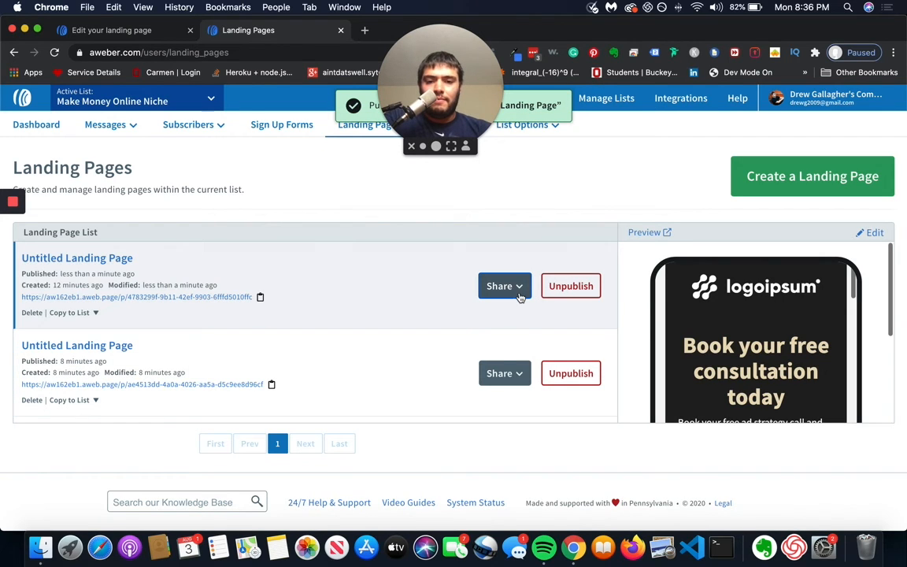
Step: View the sharing options of the published consultation landing page and close them
left_click(519, 296)
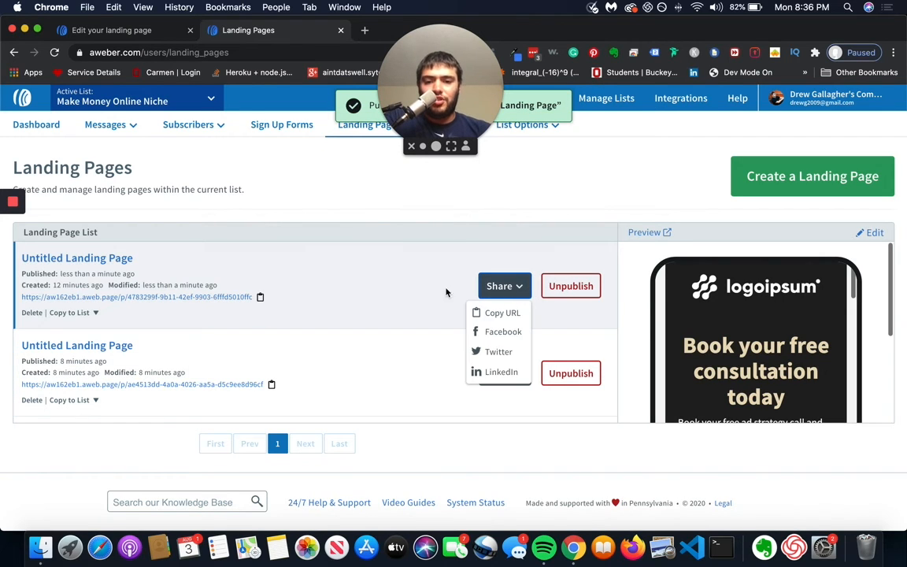
left_click(441, 294)
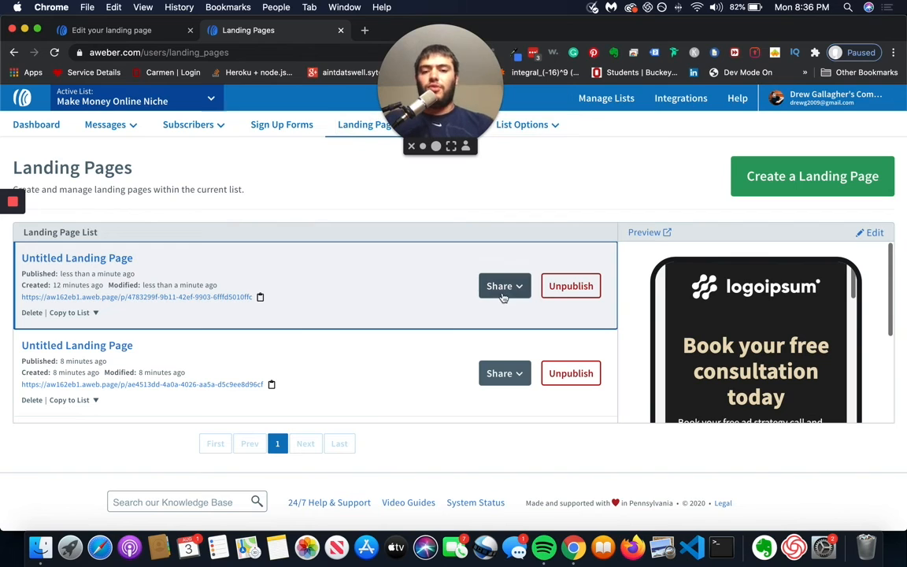
left_click(503, 295)
left_click(427, 278)
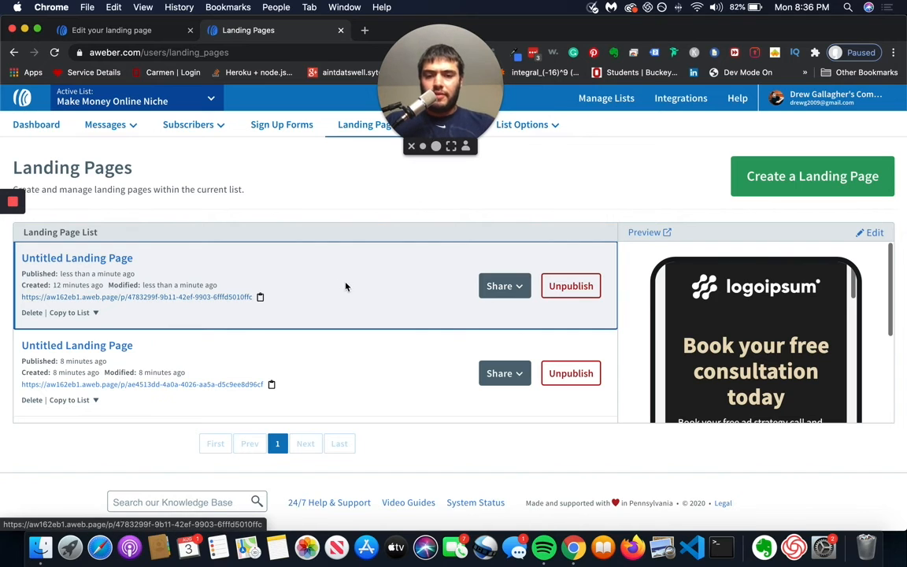
Step: Open the live consultation page from its URL and submit its sign-up form with an email address
left_click(204, 298)
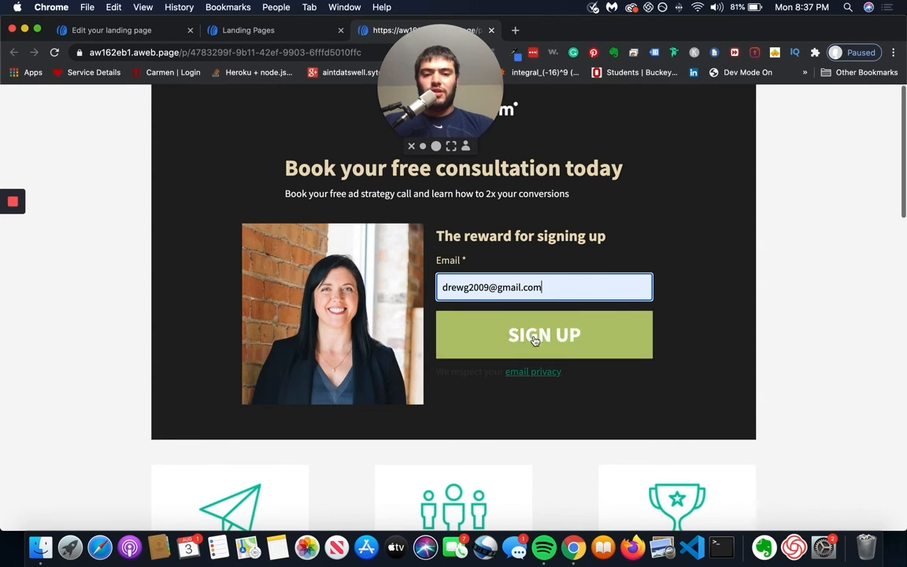
left_click(534, 339)
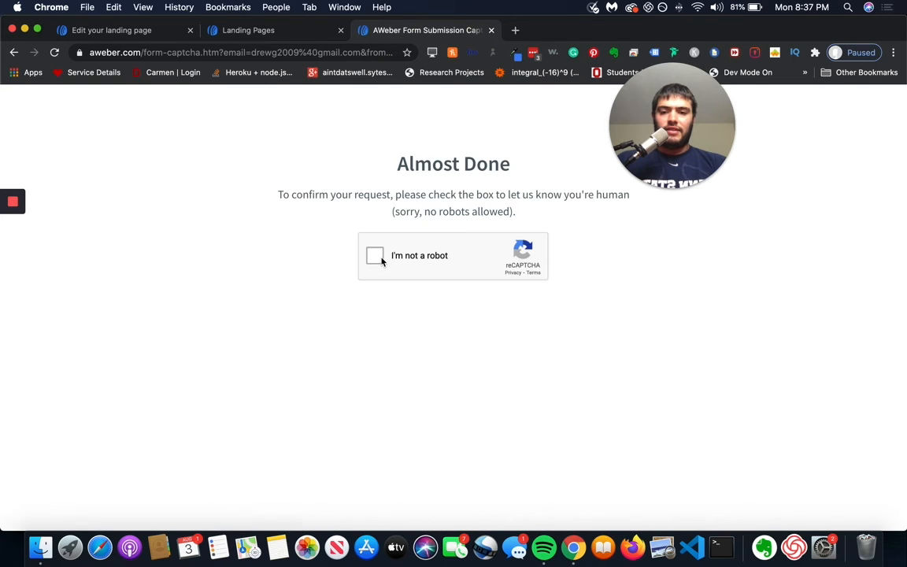
Step: Complete the form's reCAPTCHA check by selecting the squares for traffic lights and verifying the selection
left_click(374, 257)
left_click(425, 262)
left_click(486, 261)
left_click(547, 262)
left_click(607, 261)
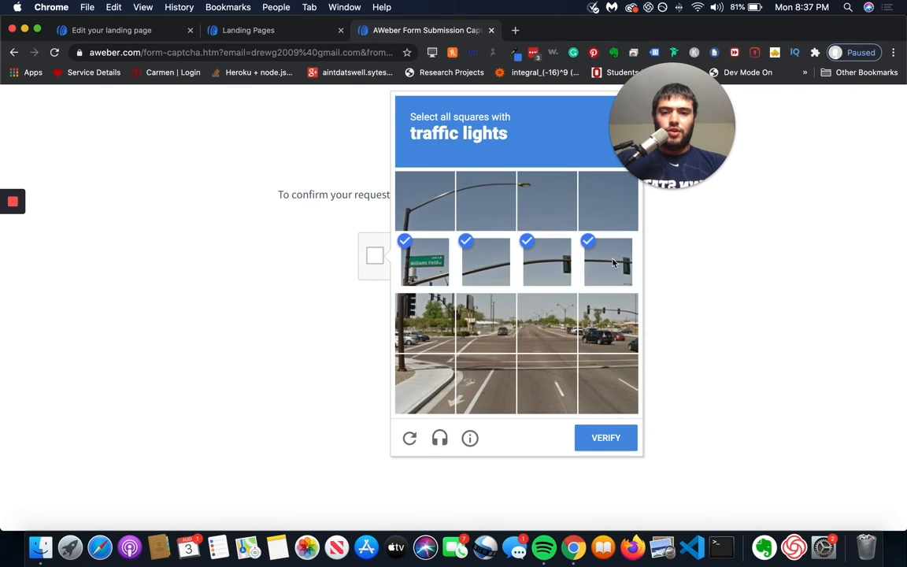
left_click(425, 323)
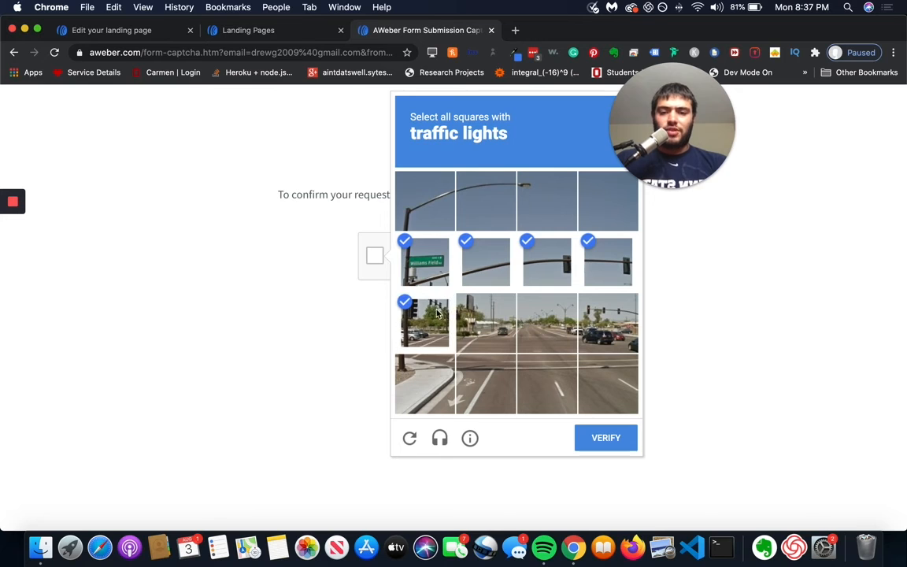
left_click(483, 329)
left_click(608, 323)
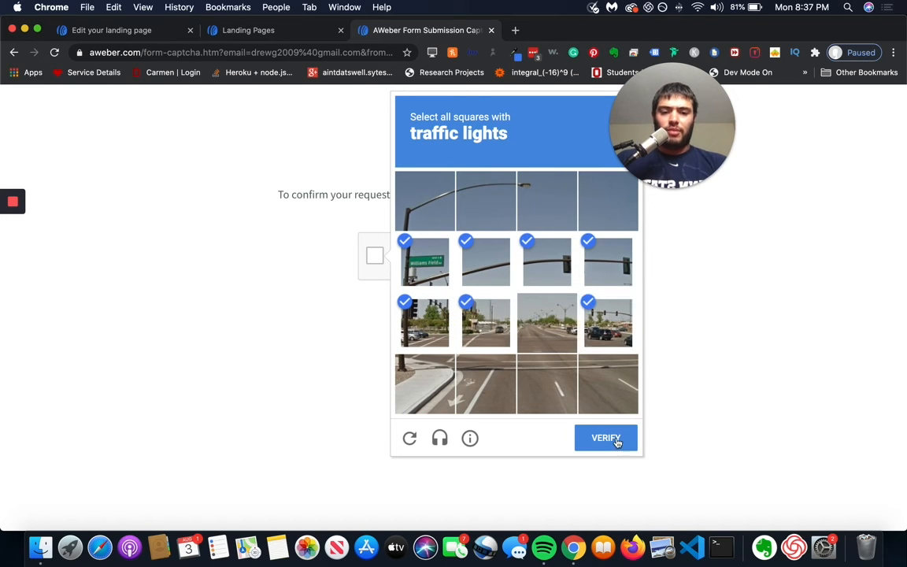
left_click(617, 438)
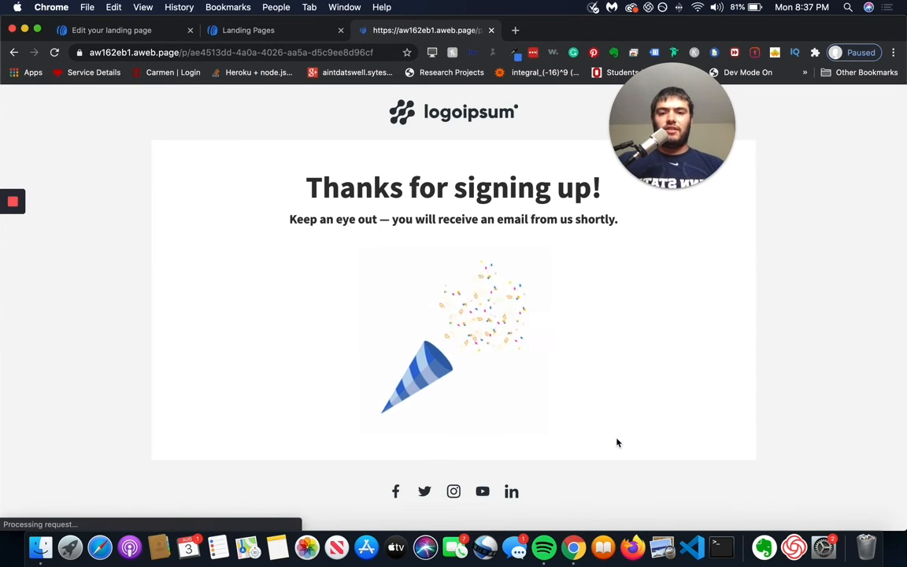